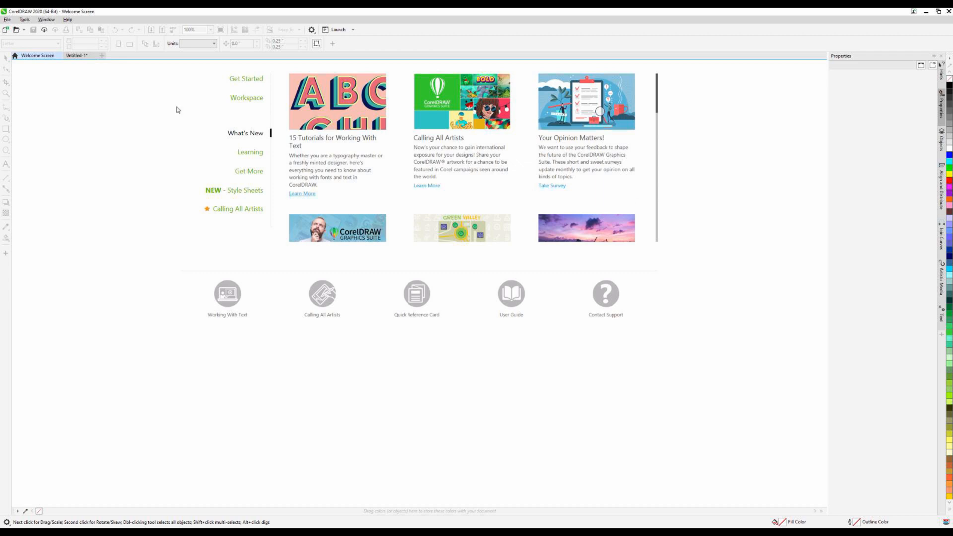
pyautogui.scroll(-4, 388, 230)
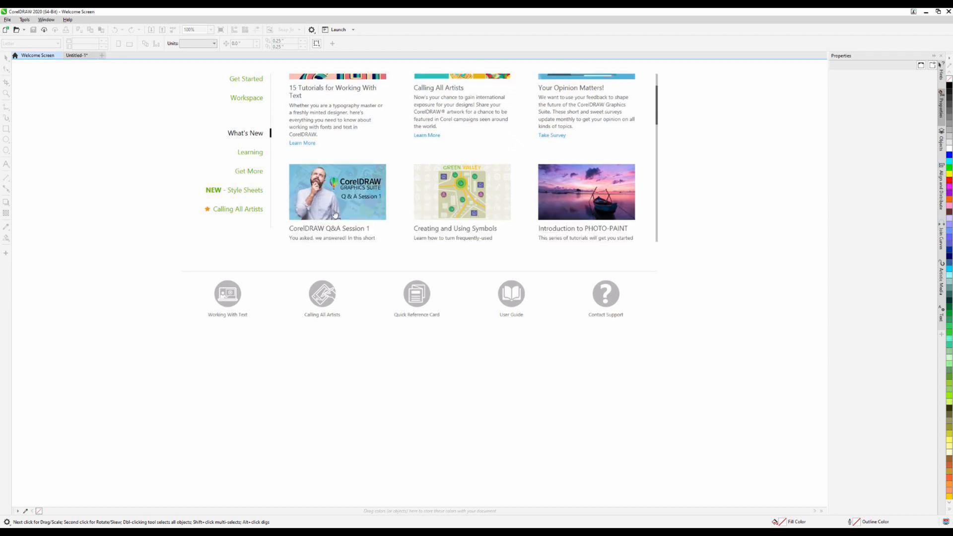
pyautogui.scroll(2, 377, 207)
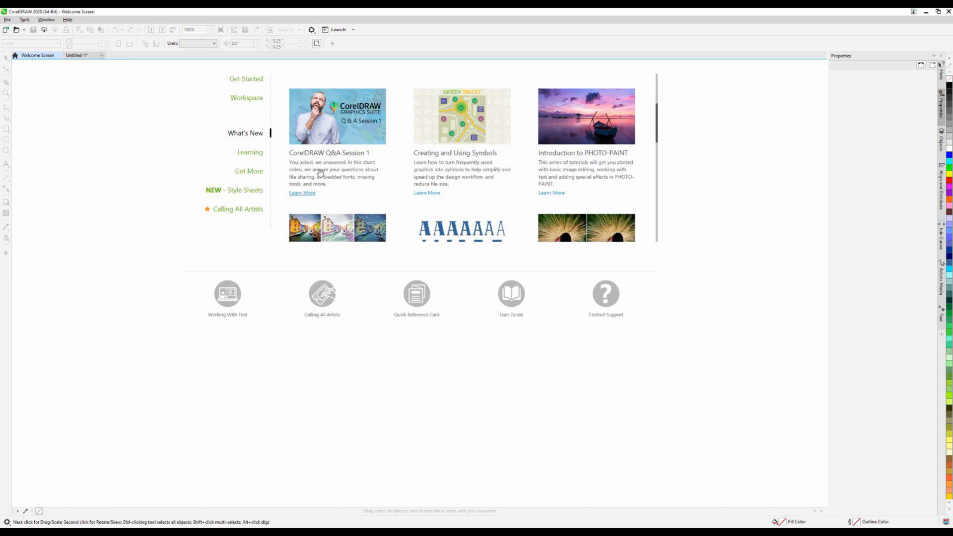
# Switch to the Untitled-1 document and examine the reference photos of the layered wooden and white bowls
pyautogui.click(80, 57)
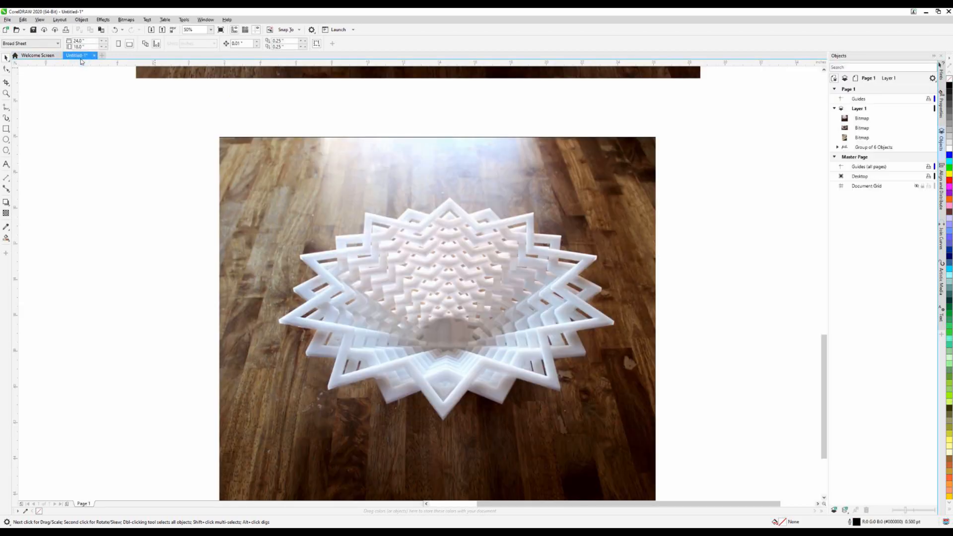
pyautogui.scroll(-5, 341, 292)
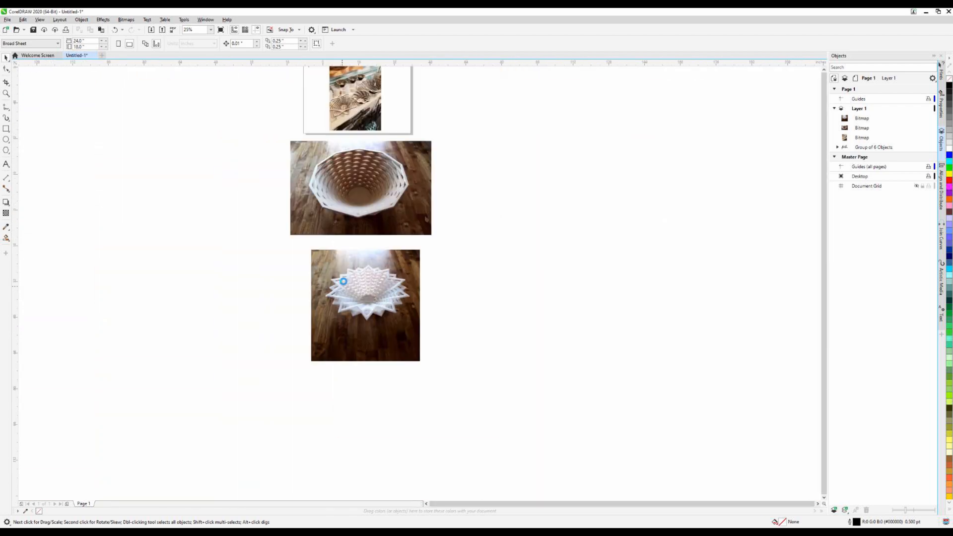
pyautogui.scroll(5, 361, 196)
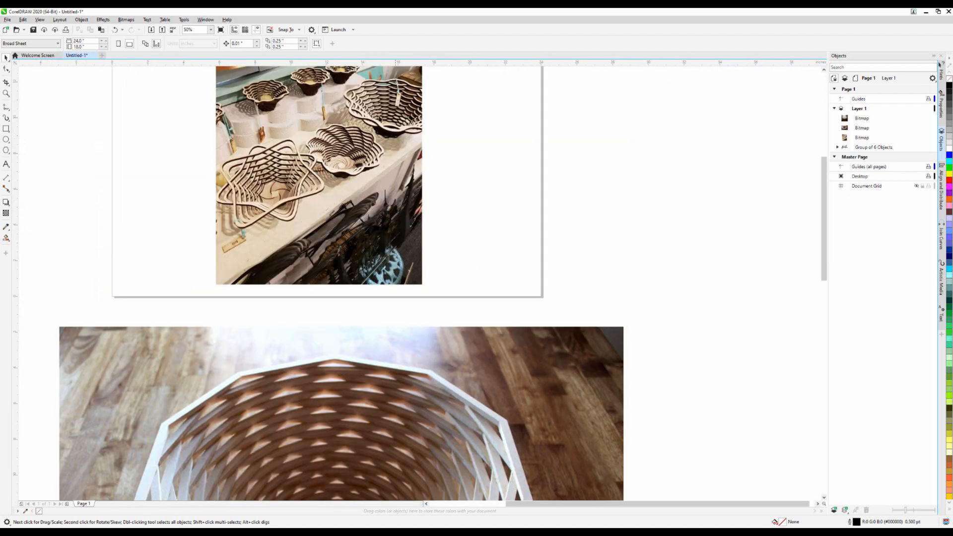
pyautogui.scroll(2, 275, 88)
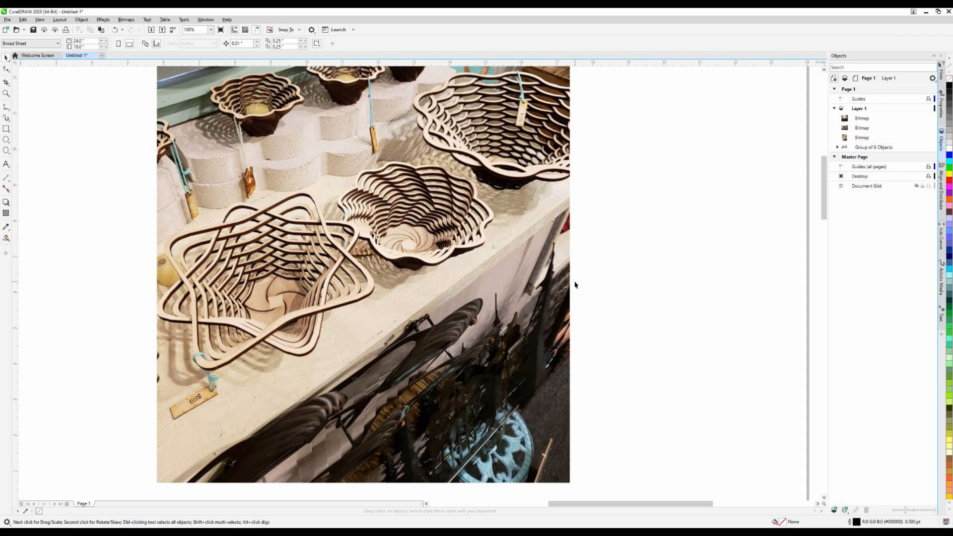
pyautogui.scroll(-5, 574, 285)
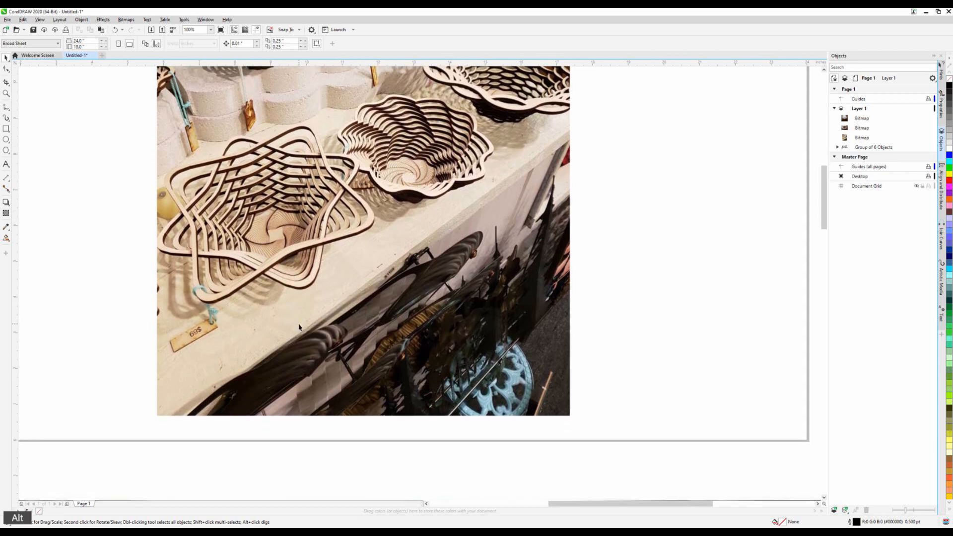
pyautogui.scroll(-1, 547, 288)
pyautogui.scroll(-1, 547, 289)
pyautogui.scroll(-1, 479, 403)
pyautogui.scroll(1, 476, 411)
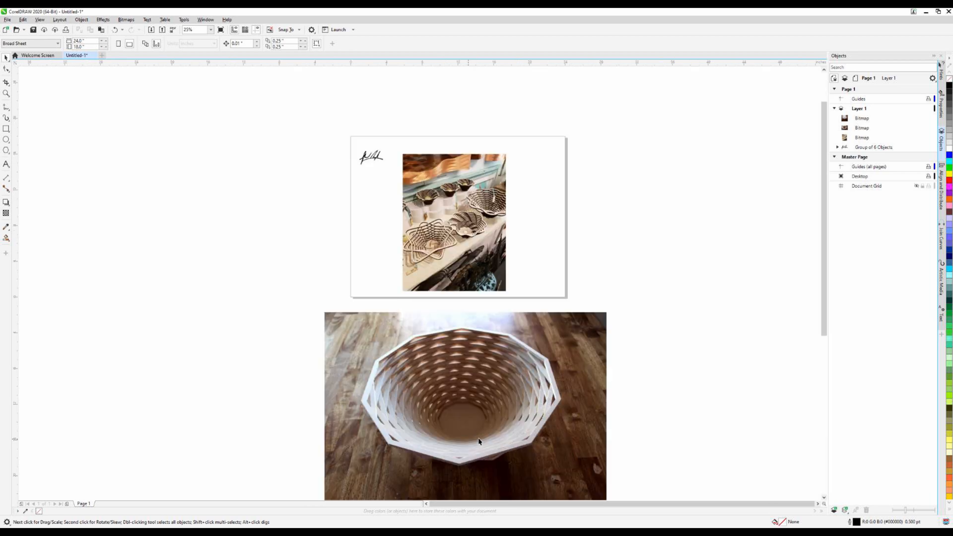
pyautogui.scroll(1, 471, 444)
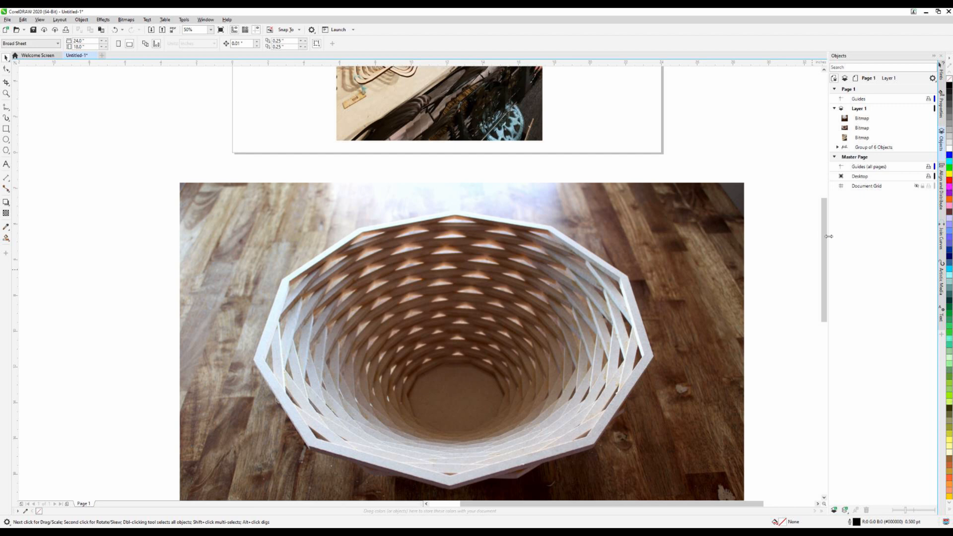
pyautogui.moveTo(824, 236); pyautogui.dragTo(824, 267)
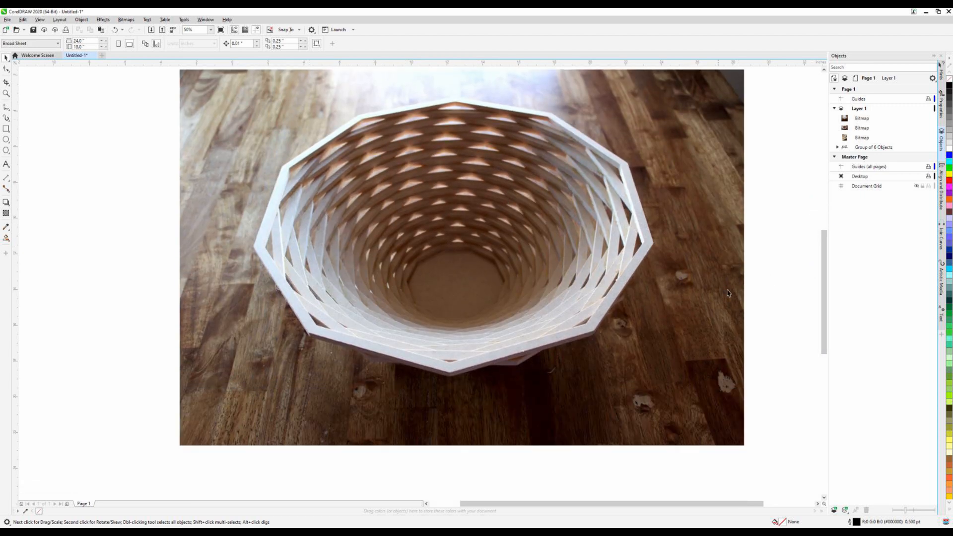
pyautogui.moveTo(824, 279); pyautogui.dragTo(813, 376)
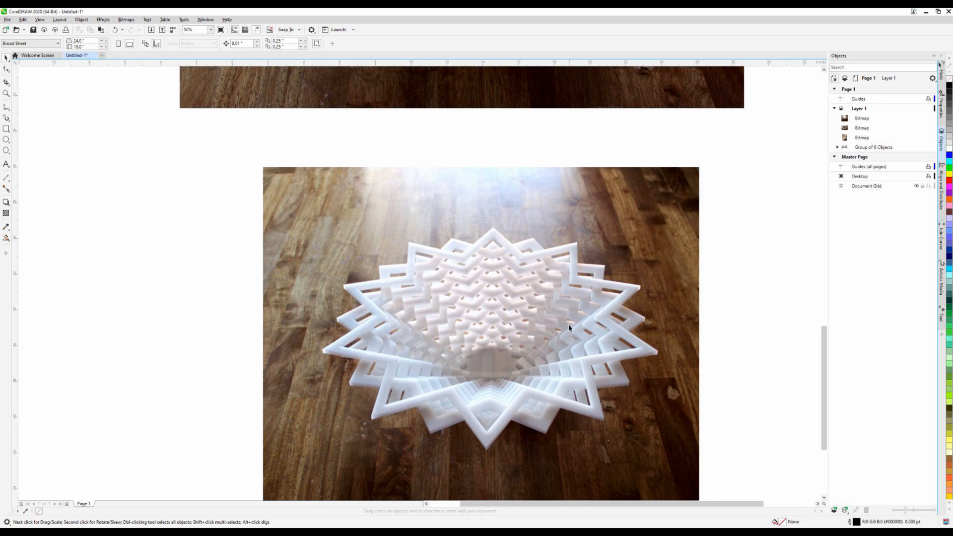
pyautogui.moveTo(824, 380); pyautogui.dragTo(825, 269)
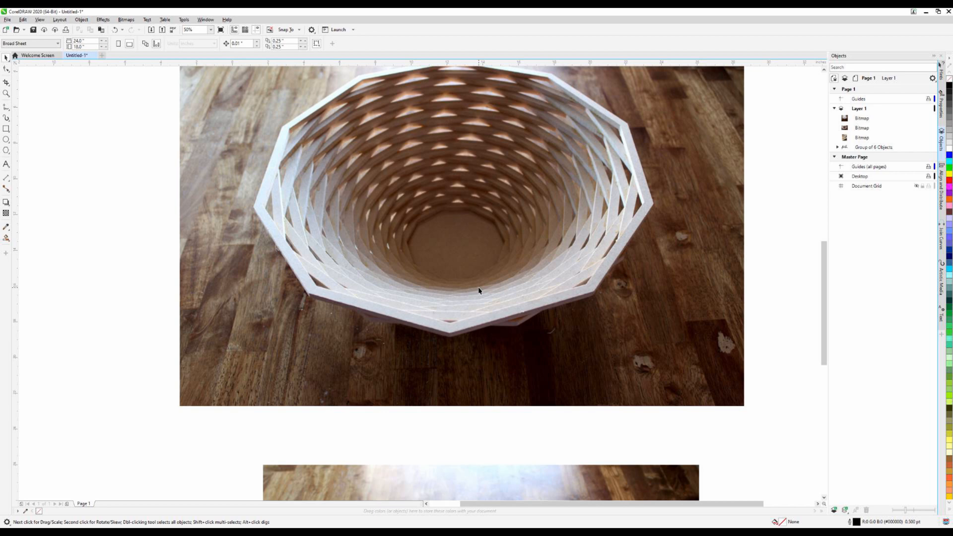
pyautogui.moveTo(825, 265); pyautogui.dragTo(832, 123)
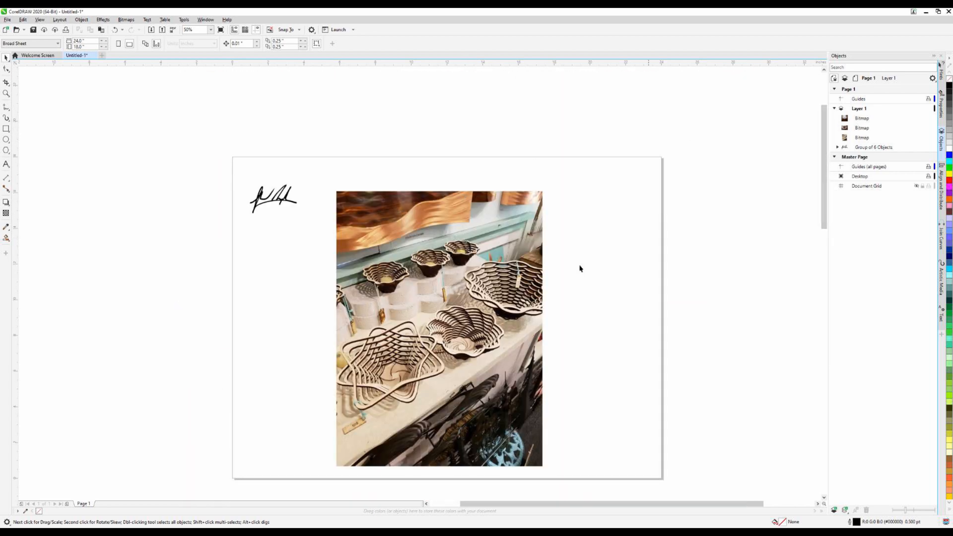
pyautogui.scroll(2, 521, 340)
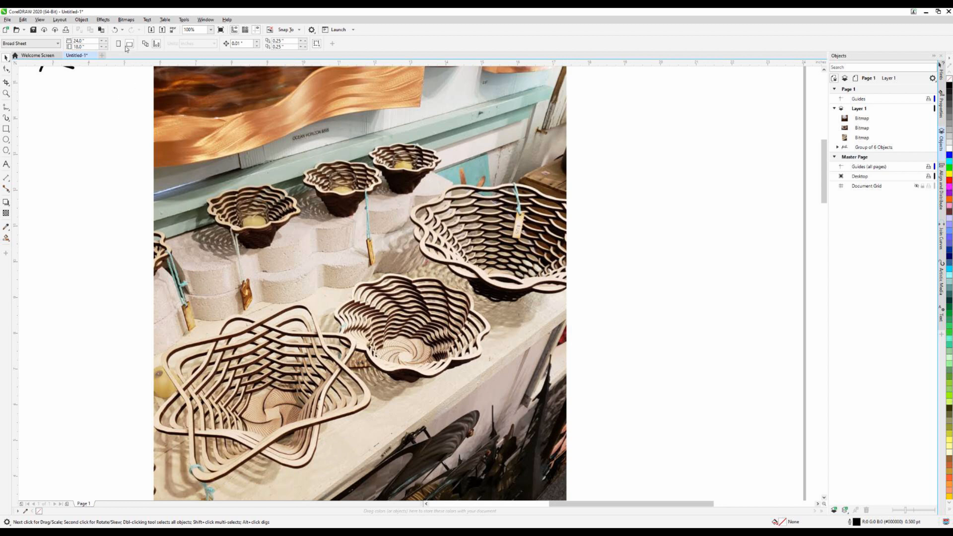
# Create a new one-page RGB document with a landscape 24 × 18 inch Broad Sheet page
pyautogui.click(102, 55)
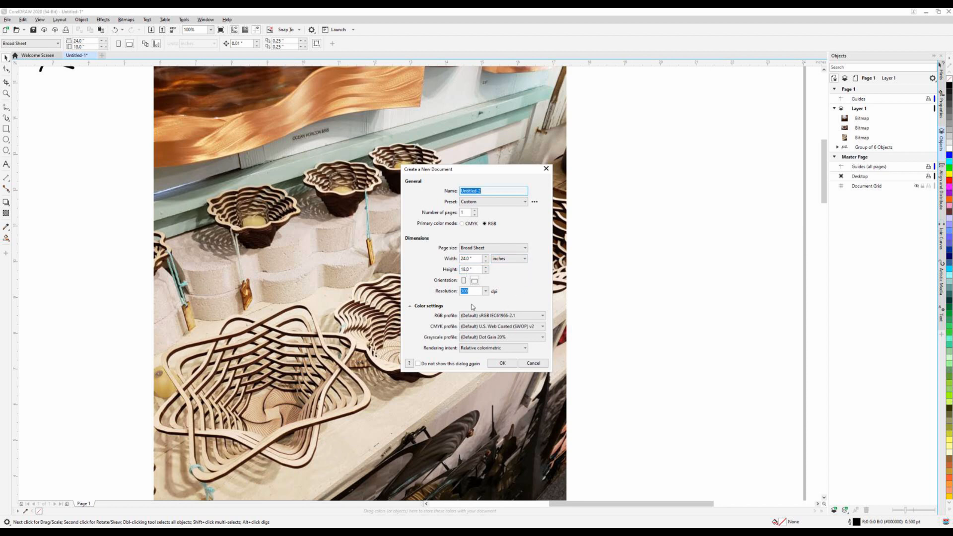
pyautogui.click(501, 363)
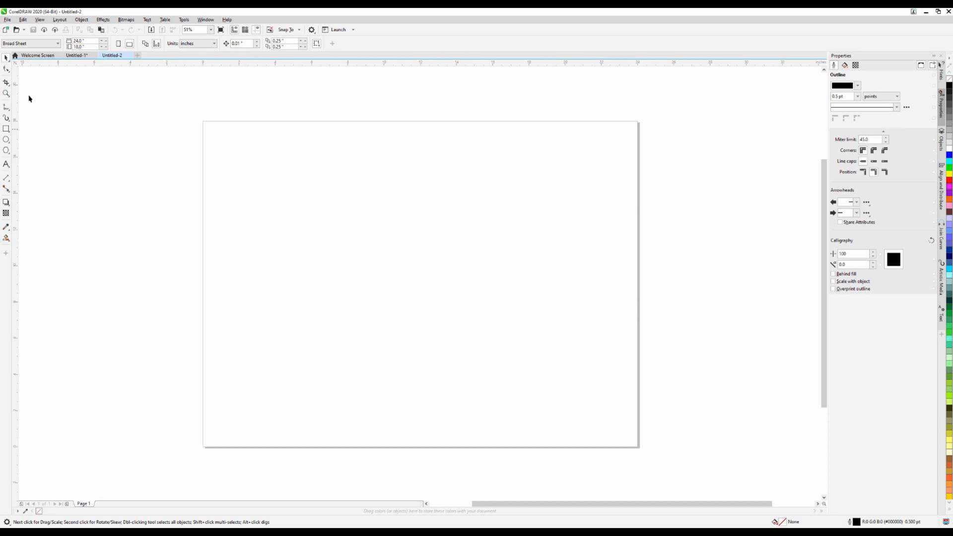
# Draw a regular five-sided polygon about 8.8 in wide and 8.4 in high on the upper left part of the page
pyautogui.click(6, 150)
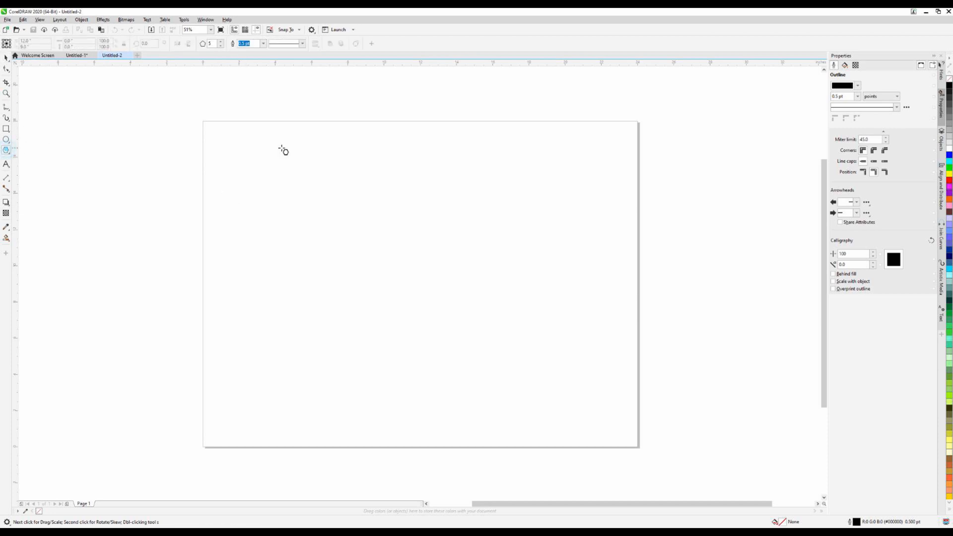
pyautogui.click(7, 155)
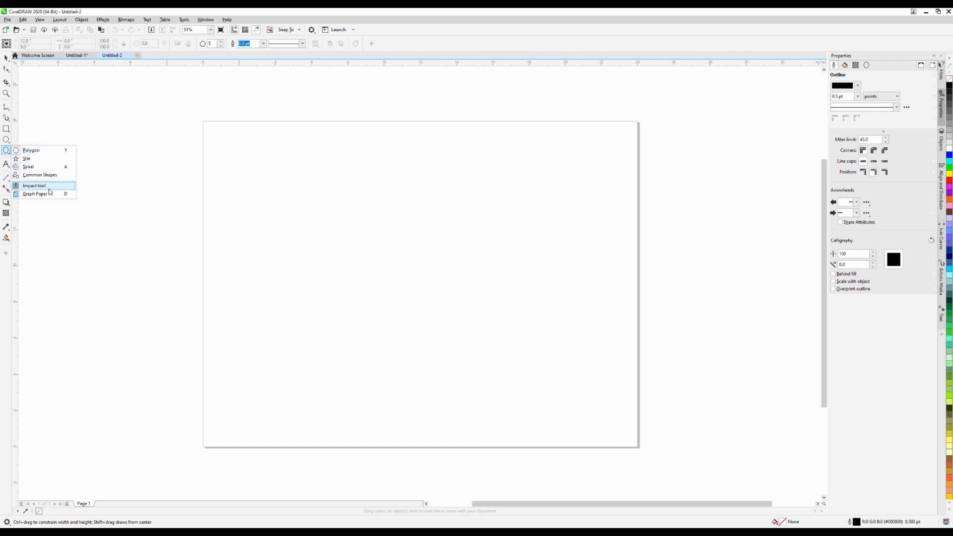
pyautogui.click(7, 144)
pyautogui.click(6, 150)
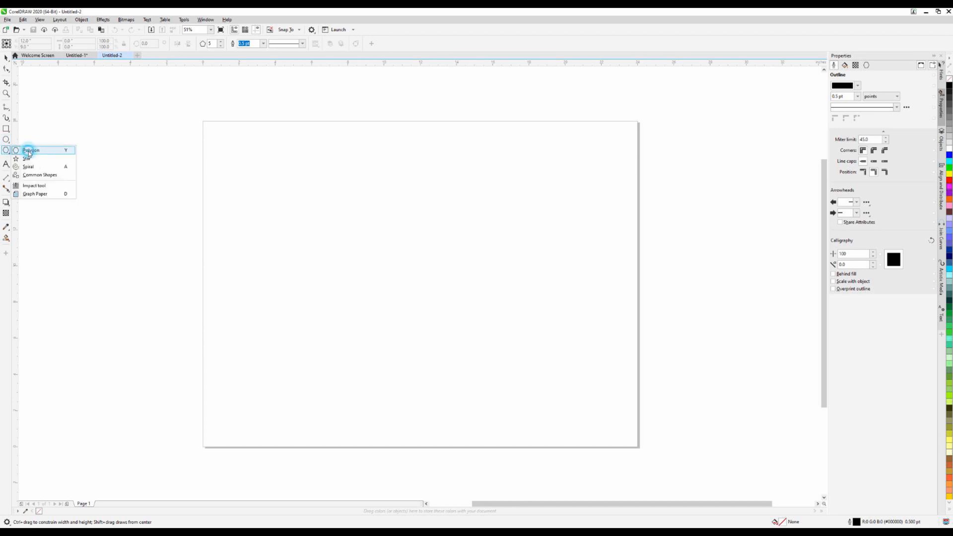
pyautogui.click(29, 151)
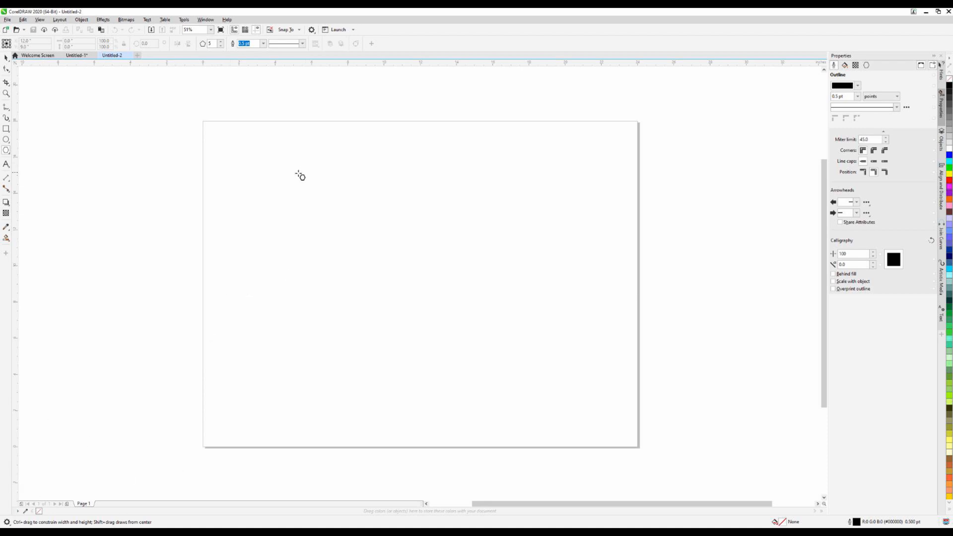
pyautogui.moveTo(256, 181); pyautogui.dragTo(317, 268)
pyautogui.moveTo(253, 172); pyautogui.dragTo(307, 211)
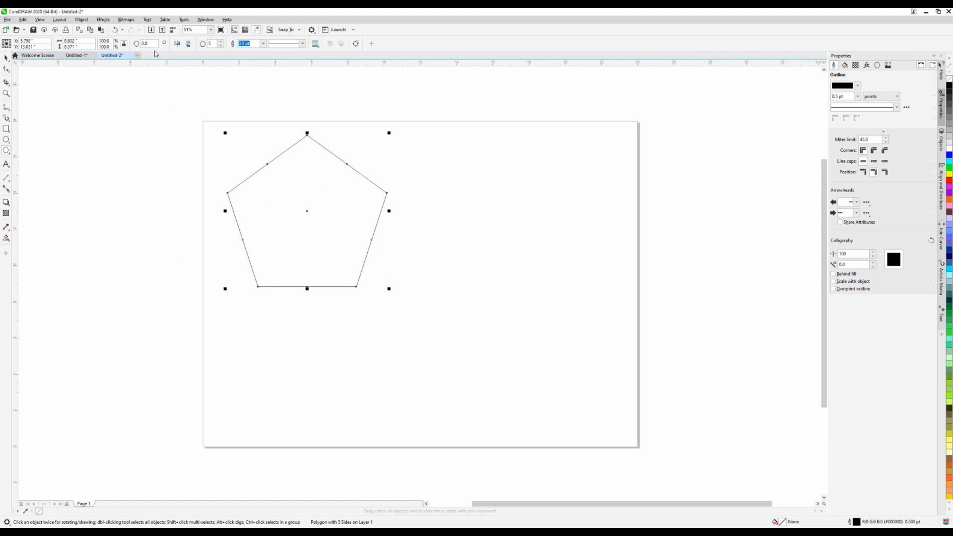
# Set the polygon's number of sides to 12
pyautogui.click(221, 42)
pyautogui.click(221, 42)
pyautogui.click(221, 42)
pyautogui.click(221, 42)
pyautogui.click(221, 43)
pyautogui.click(221, 42)
pyautogui.click(221, 43)
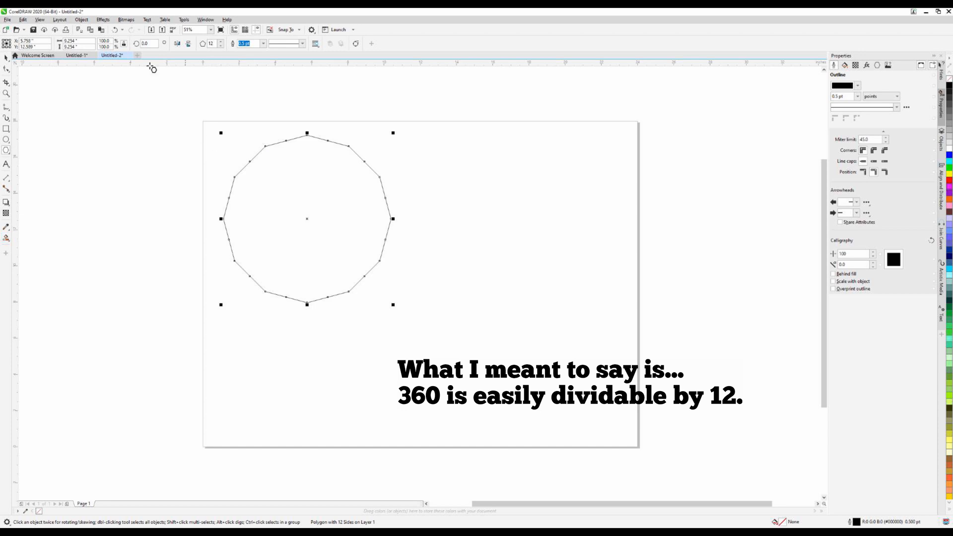
# Scale the 12-sided polygon proportionally to a width of 14 in and center it on the page
pyautogui.click(6, 59)
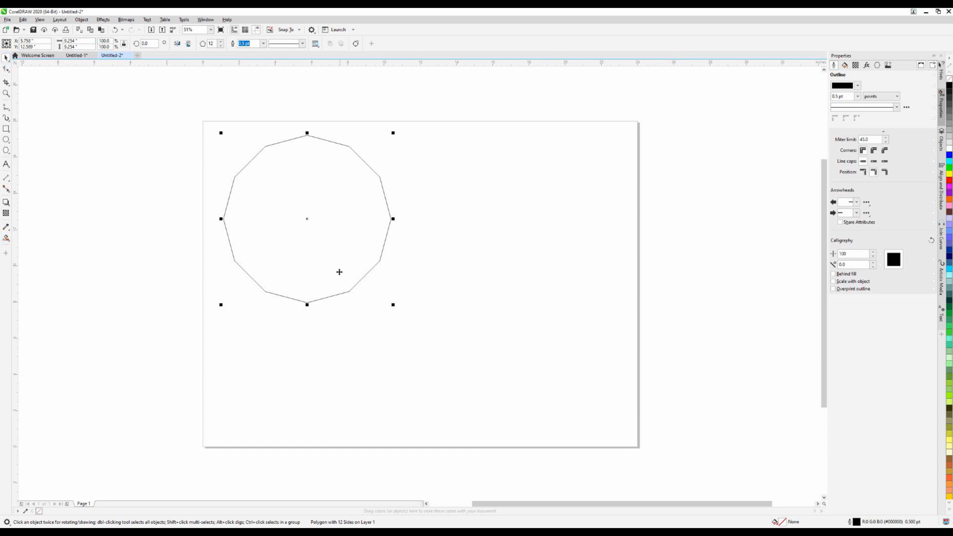
pyautogui.click(90, 41)
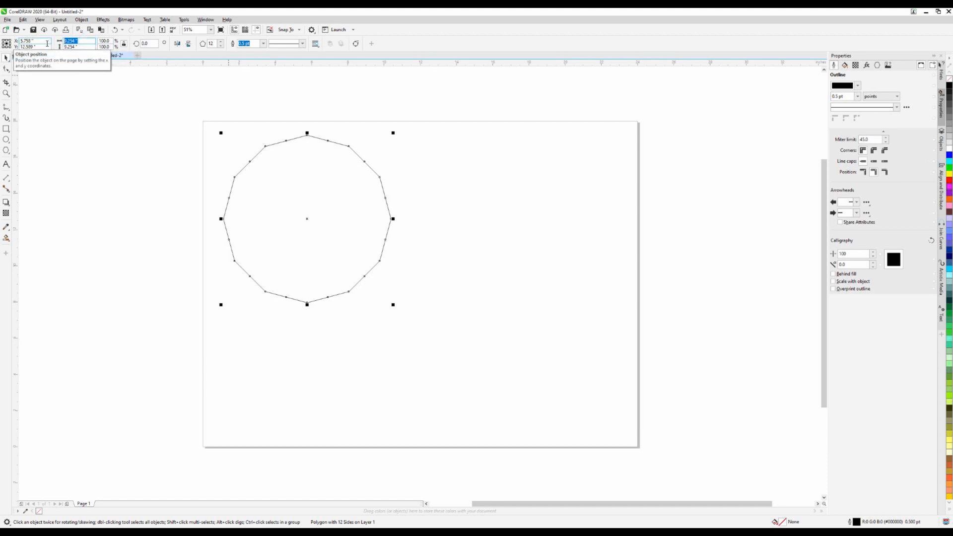
pyautogui.write('14')
pyautogui.press('Return')
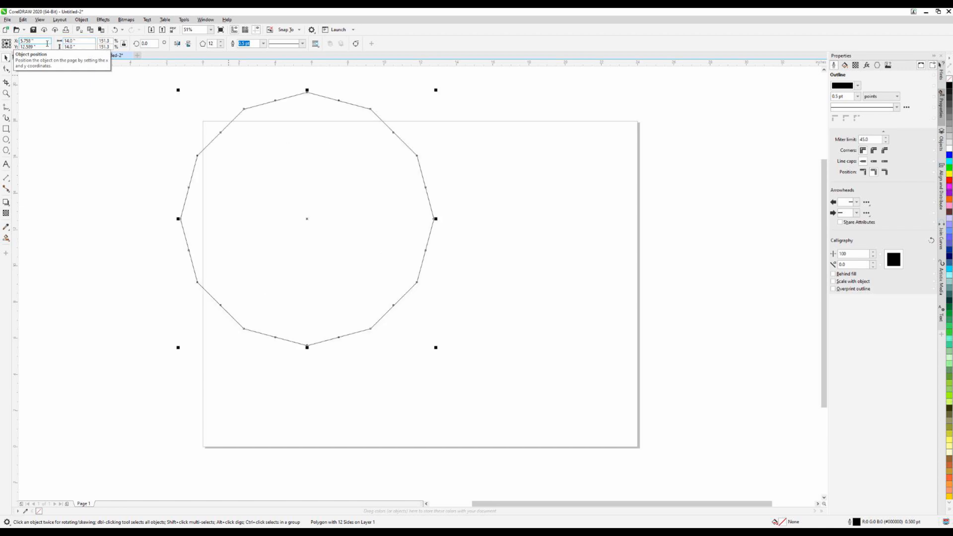
pyautogui.press('p')
pyautogui.click(263, 207)
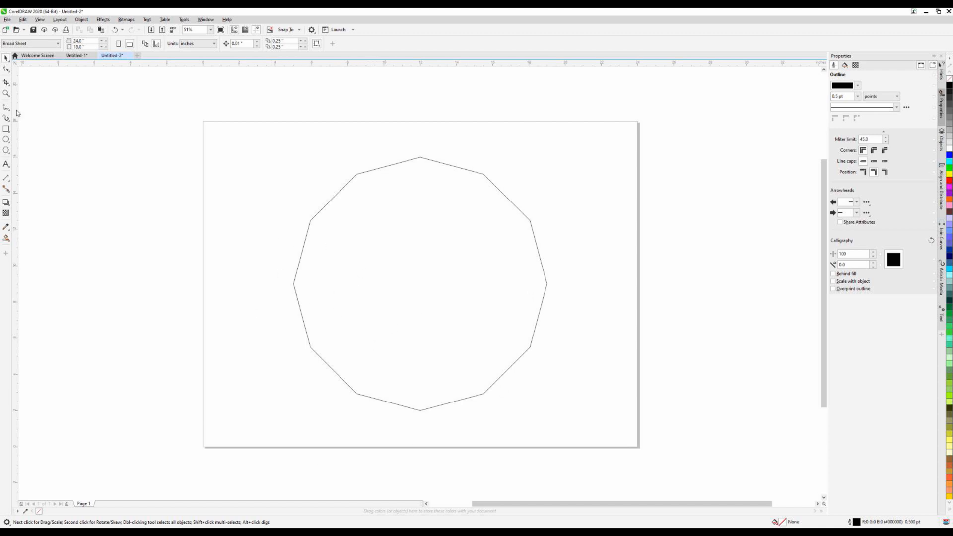
# Open the polygon for node editing with the Shape tool and select the midpoint node on its upper-left side
pyautogui.click(440, 261)
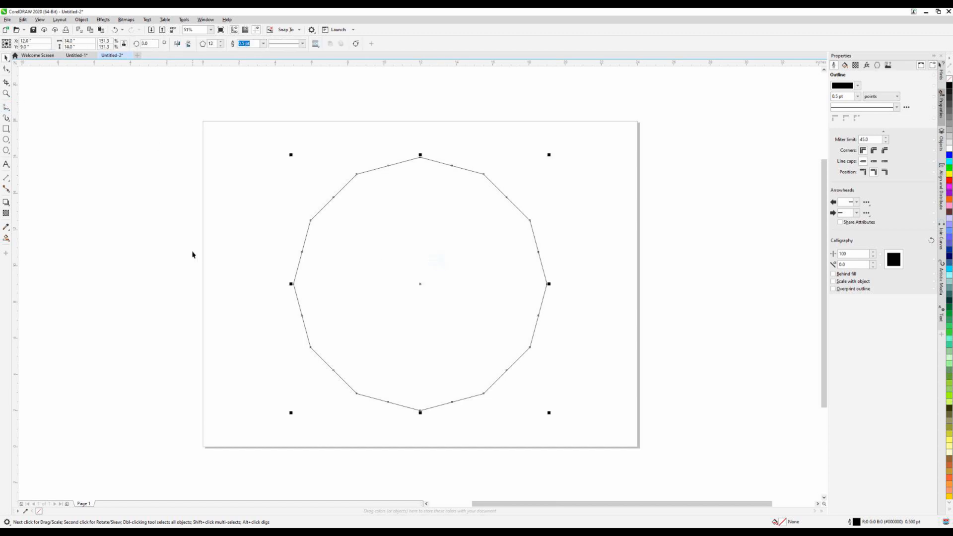
pyautogui.click(6, 69)
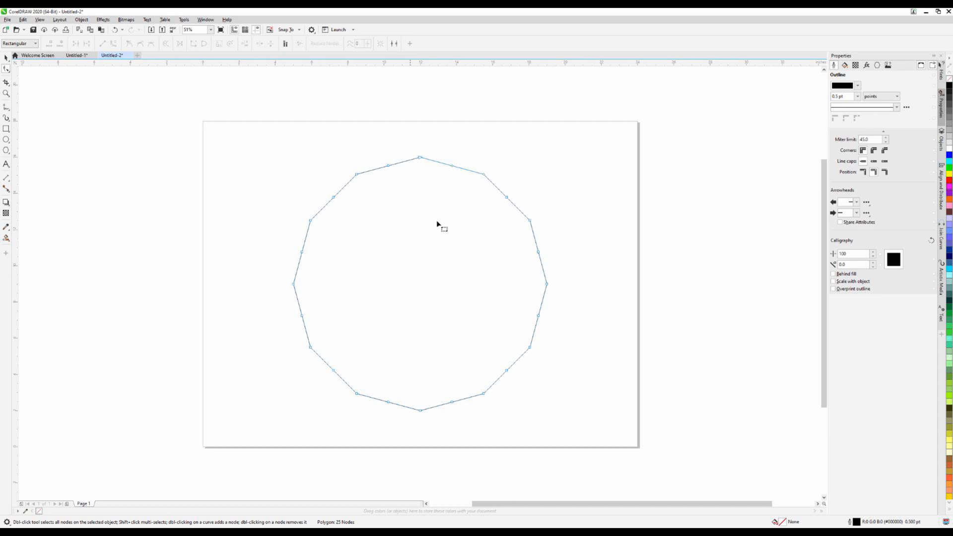
pyautogui.scroll(2, 422, 213)
pyautogui.scroll(2, 228, 193)
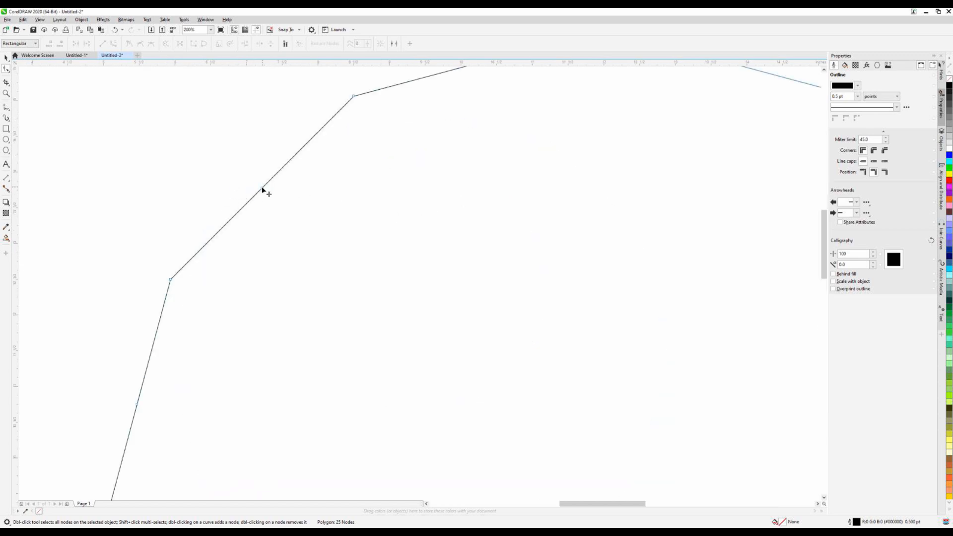
pyautogui.click(262, 189)
# Try to convert the polygon's sides to curves and smooth the midpoint node and the adjacent corner node
pyautogui.click(113, 44)
pyautogui.click(140, 44)
pyautogui.scroll(-2, 308, 187)
pyautogui.scroll(1, 299, 233)
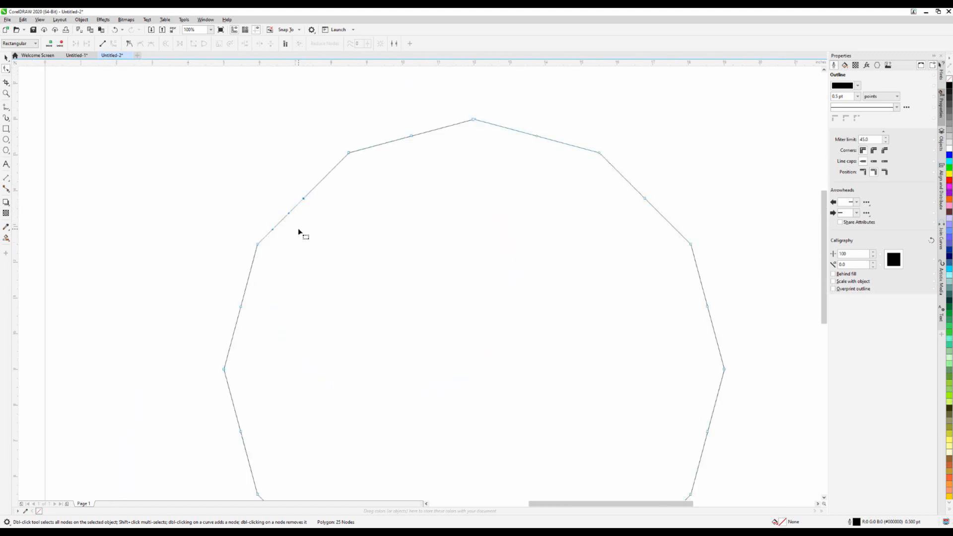
pyautogui.click(129, 43)
pyautogui.click(140, 44)
pyautogui.click(257, 244)
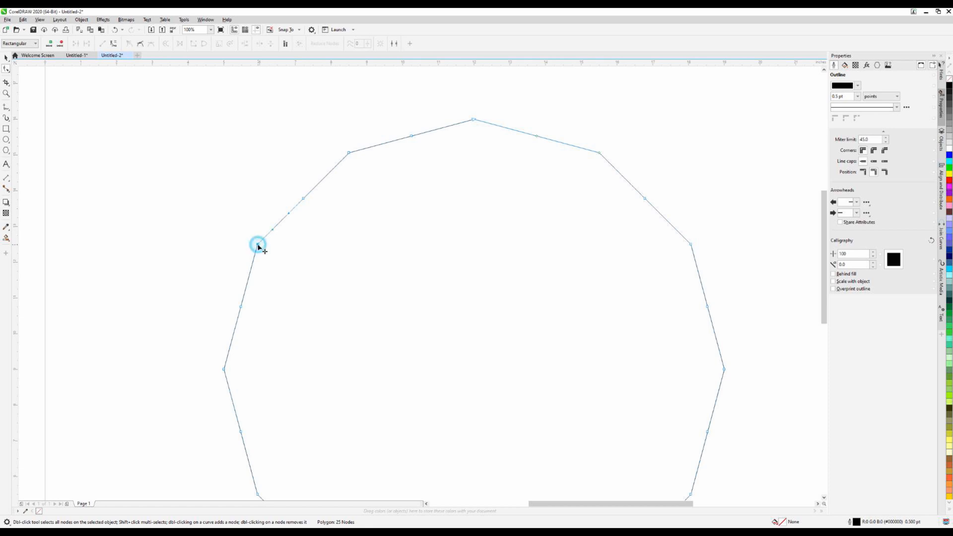
pyautogui.click(140, 43)
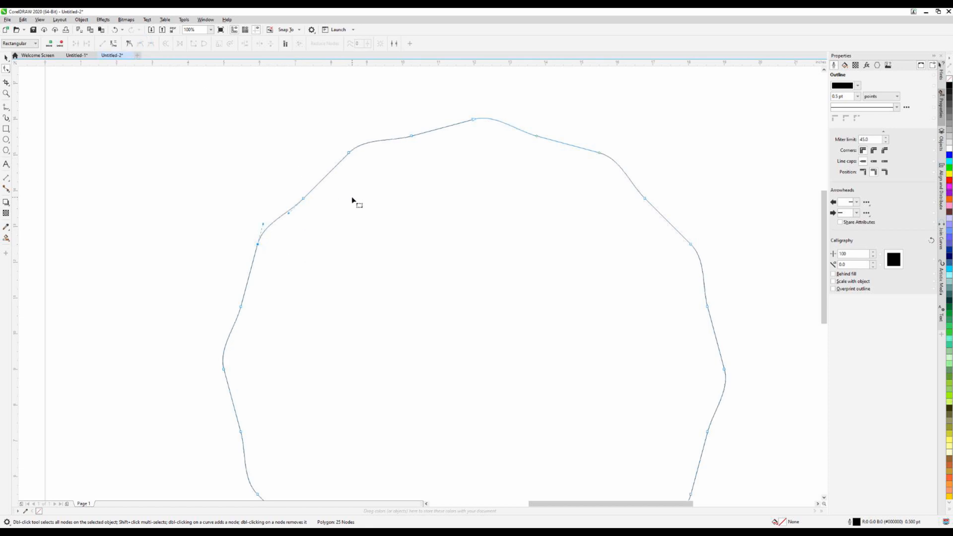
# Undo the node smoothing and the conversion to curves on the polygon
pyautogui.click(115, 31)
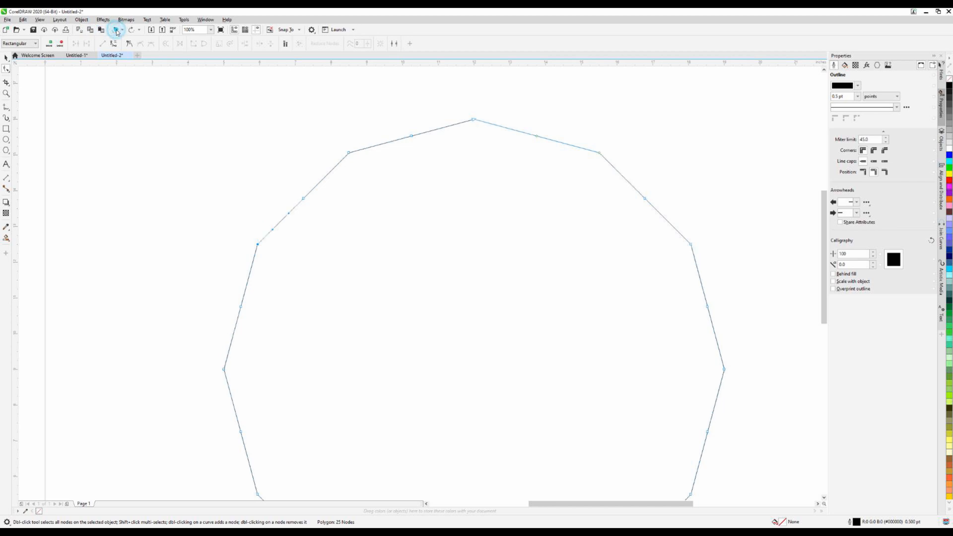
pyautogui.click(115, 30)
pyautogui.click(116, 30)
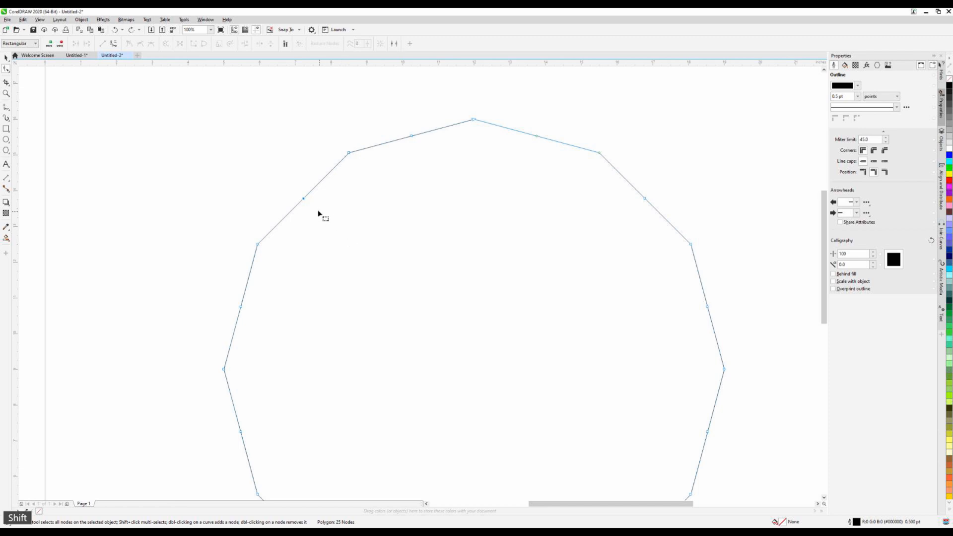
# Move the upper-left side's midpoint node inward toward the polygon's center to form a 12-pointed star outline
pyautogui.moveTo(304, 200)
pyautogui.mouseDown()
pyautogui.moveTo(309, 205)
pyautogui.moveTo(303, 198)
pyautogui.mouseUp()
pyautogui.click(244, 185)
pyautogui.moveTo(304, 201); pyautogui.dragTo(319, 214)
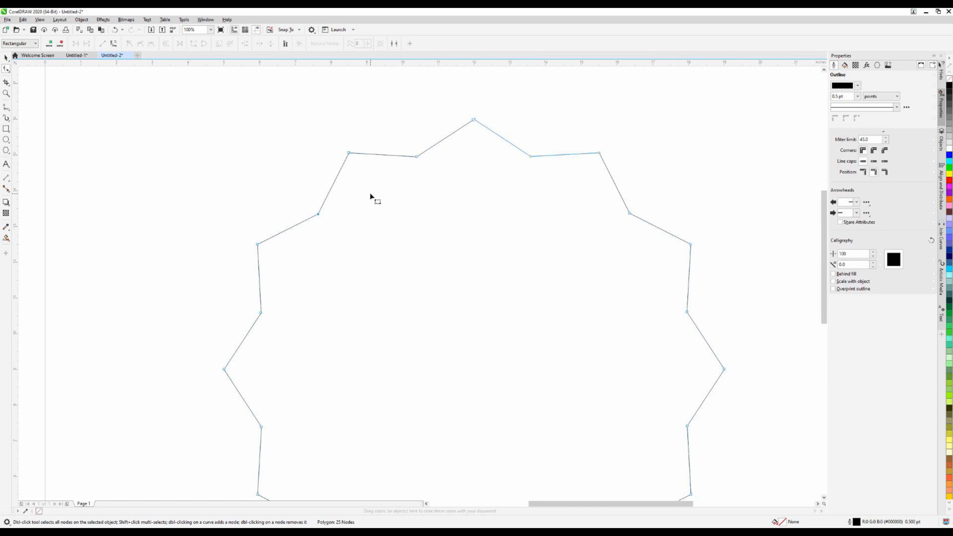
# Convert the star's segments to curves and make its inner and outer nodes smooth for a wavy outline
pyautogui.keyDown('ctrl'); pyautogui.click(350, 153); pyautogui.keyUp('ctrl')
pyautogui.click(112, 44)
pyautogui.click(140, 44)
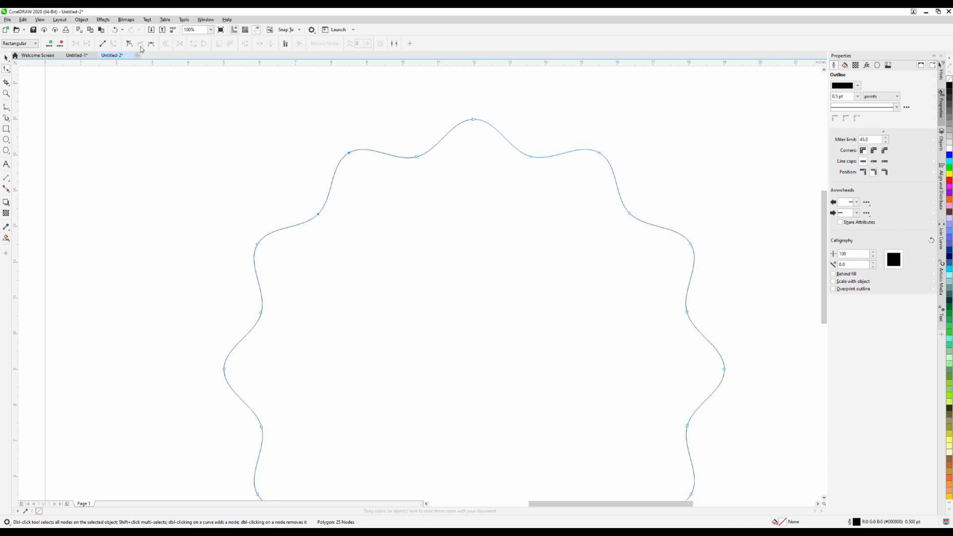
# Move the wavy outline toward the page's upper left, about 5.4 inches left and 1 inch up
pyautogui.scroll(-4, 464, 360)
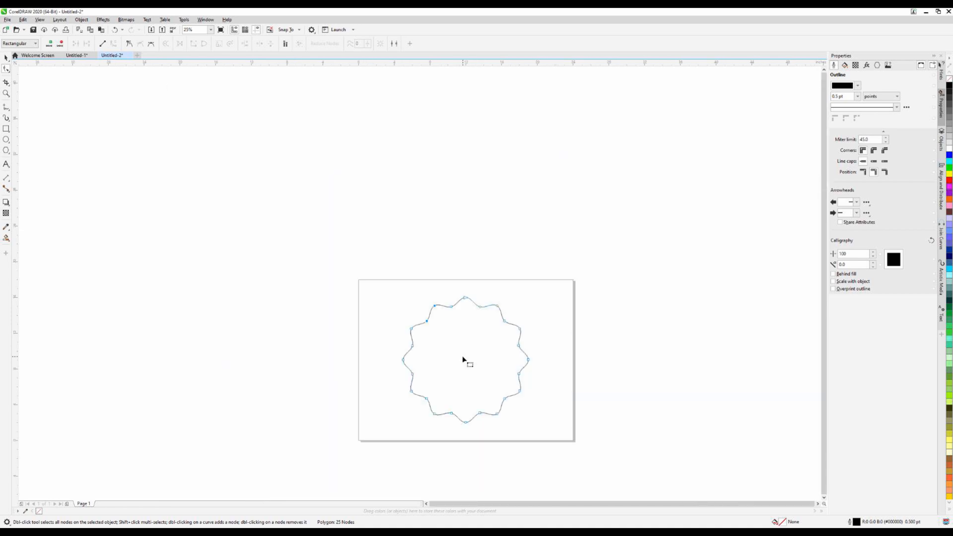
pyautogui.scroll(4, 488, 392)
pyautogui.scroll(-2, 523, 379)
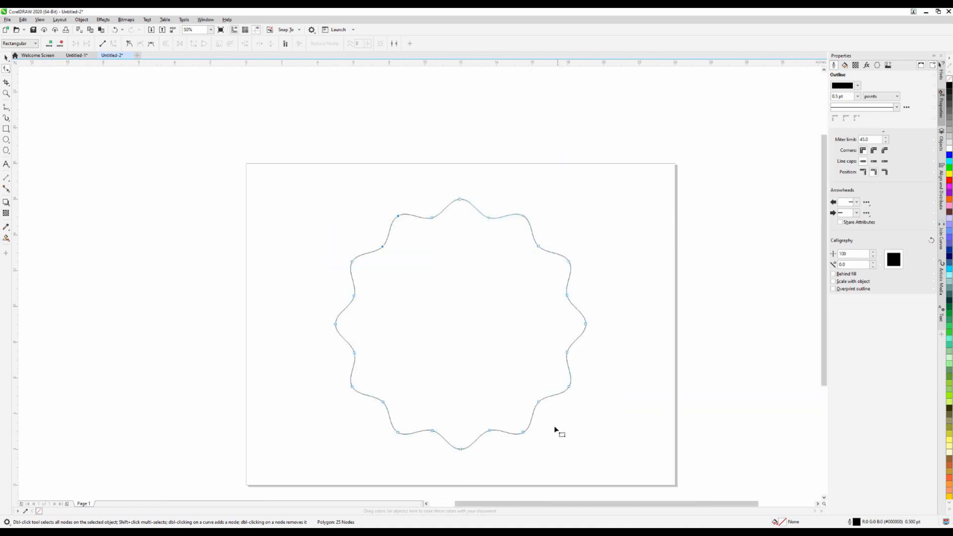
pyautogui.click(6, 57)
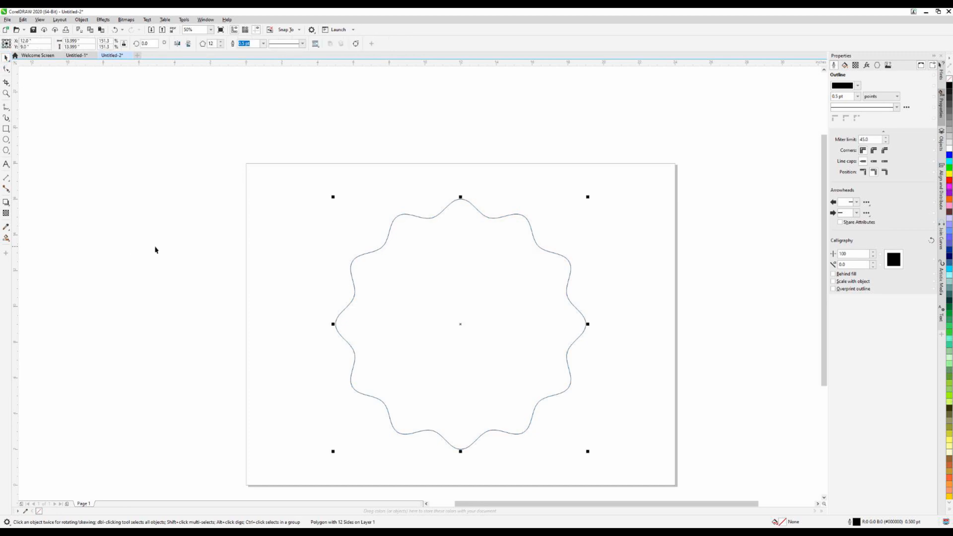
pyautogui.click(507, 351)
pyautogui.moveTo(464, 332); pyautogui.dragTo(403, 312)
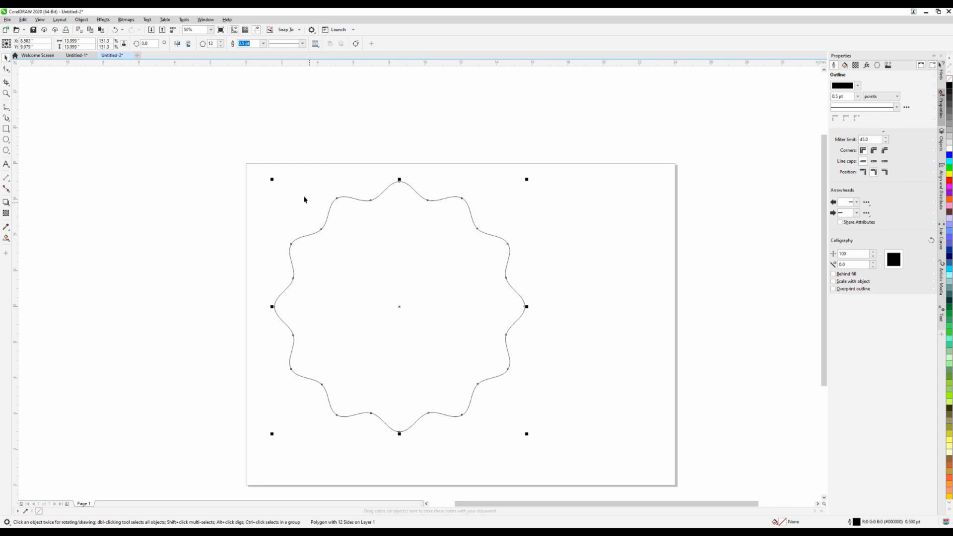
# Set the wavy outline's overall size to exactly 14 inches and keep it selected
pyautogui.doubleClick(87, 41)
pyautogui.write('14')
pyautogui.press('Return')
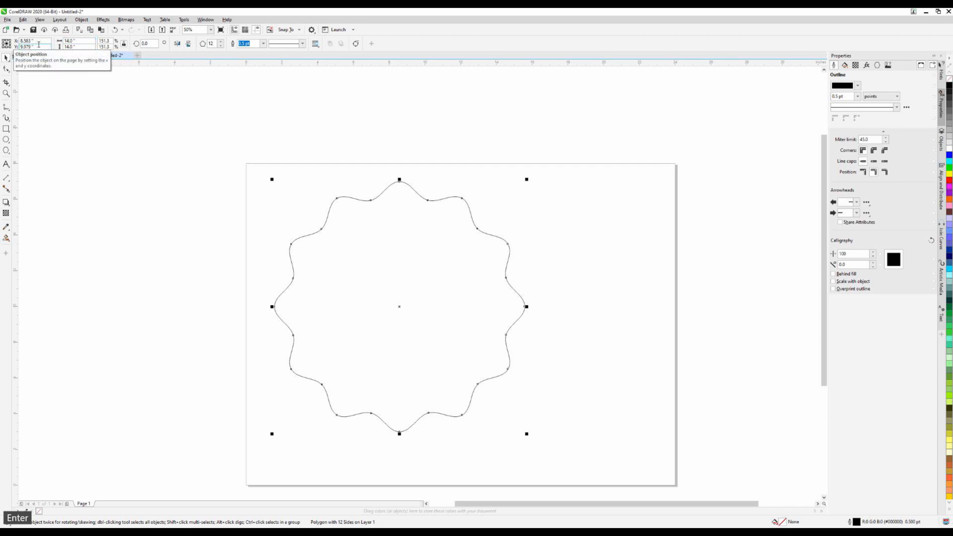
pyautogui.click(182, 192)
pyautogui.click(455, 319)
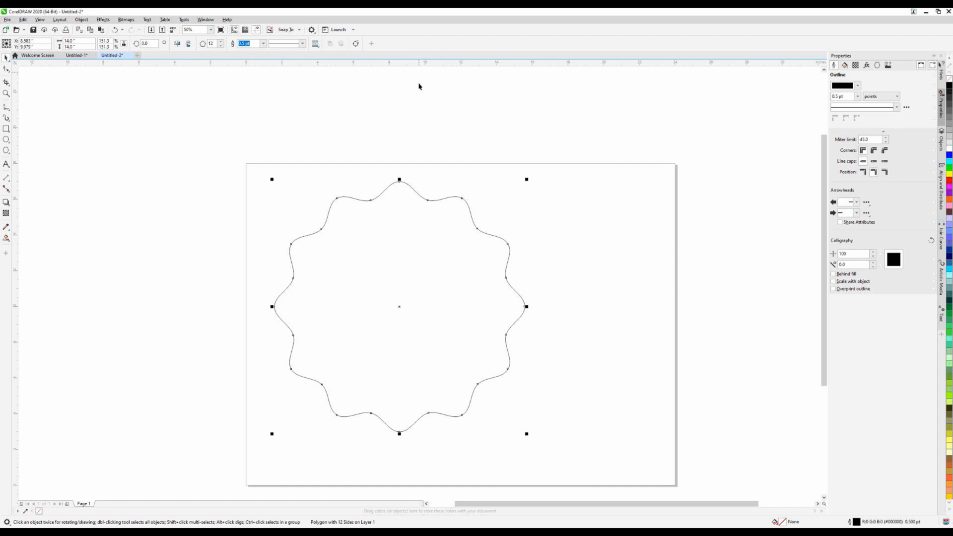
# Try duplicating the 14-inch wavy outline, move the offset copy aside and delete it
pyautogui.hotkey('ctrl', 'd')
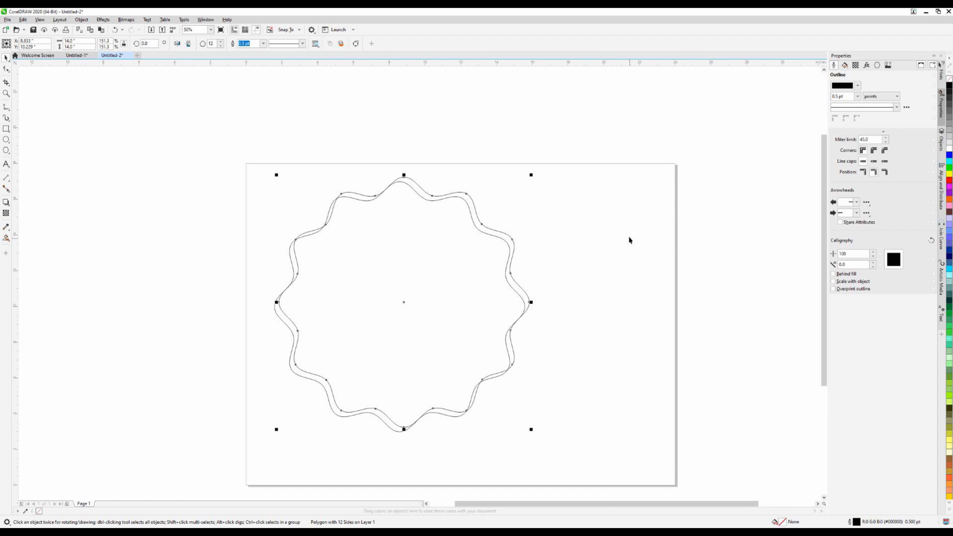
pyautogui.click(405, 302)
pyautogui.moveTo(406, 303); pyautogui.dragTo(491, 275)
pyautogui.press('Delete')
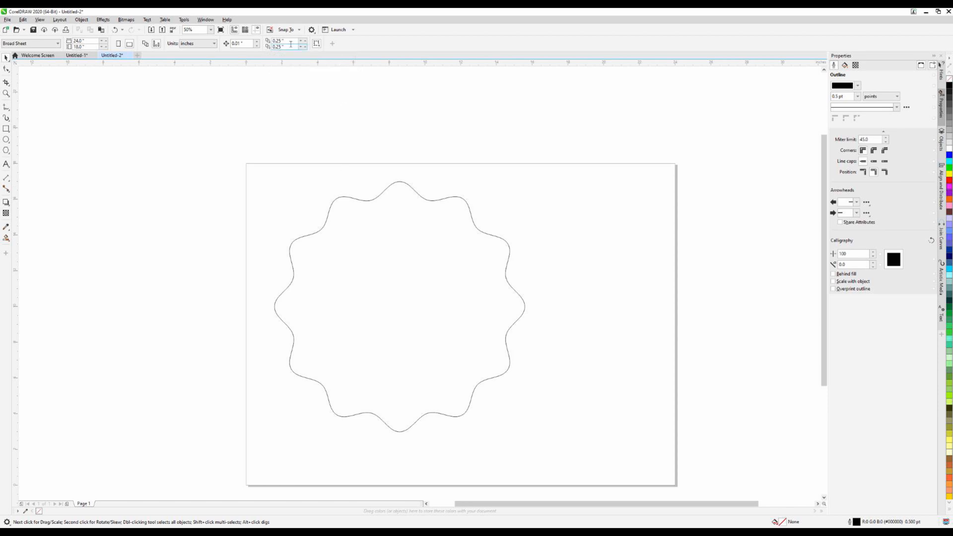
# Set the document's duplicate distance to 0 inches both horizontally and vertically
pyautogui.doubleClick(274, 41)
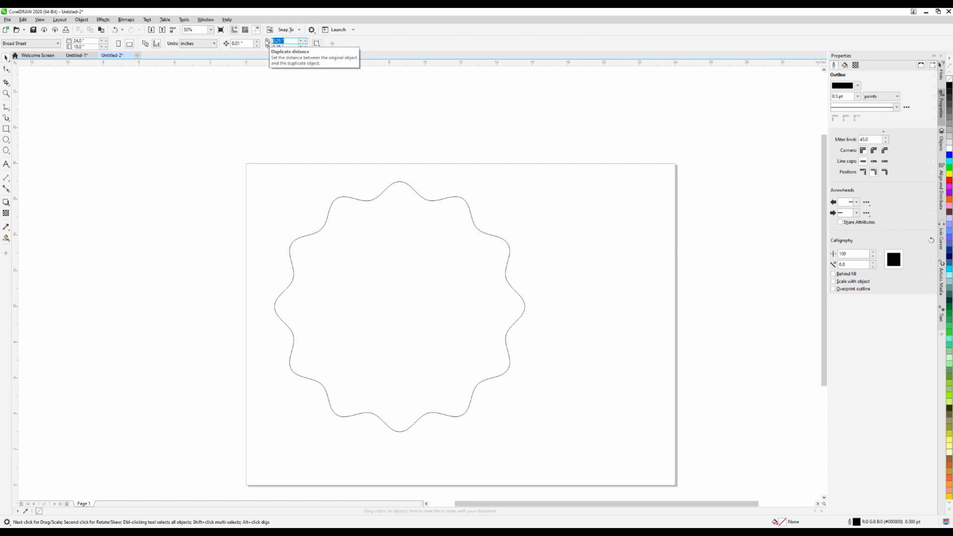
pyautogui.write('0')
pyautogui.press('Return')
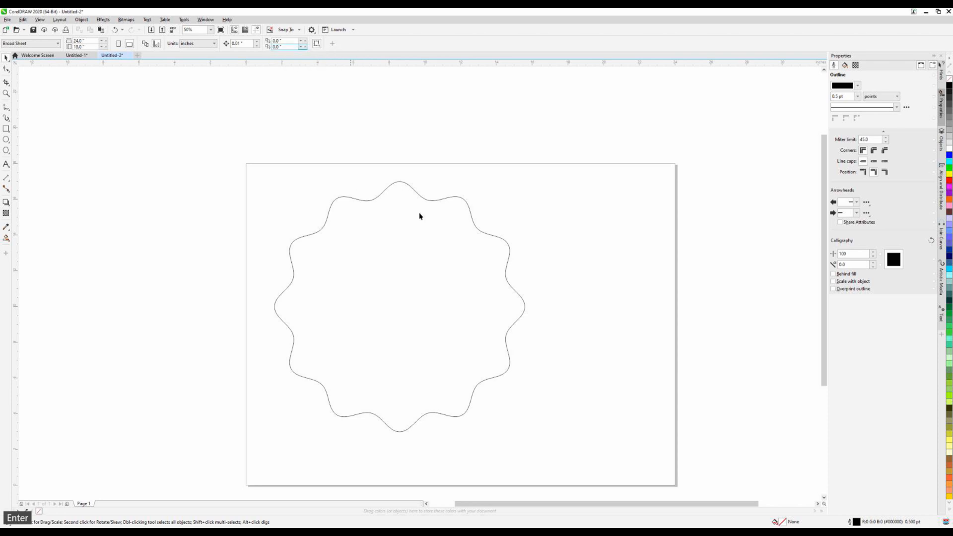
# Duplicate the 14-inch wavy outline in place and resize the copy to 13 inches
pyautogui.click(450, 332)
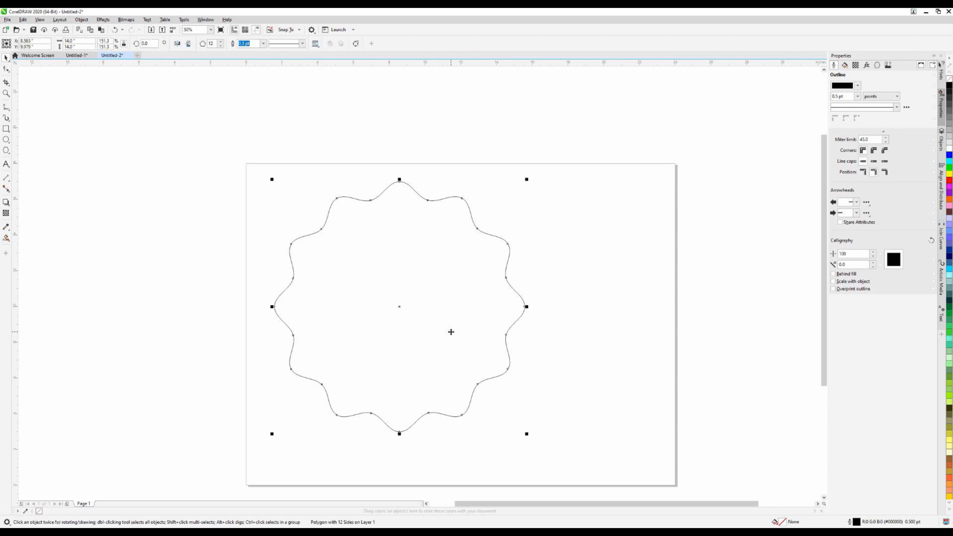
pyautogui.hotkey('ctrl', 'd')
pyautogui.click(77, 43)
pyautogui.write('3')
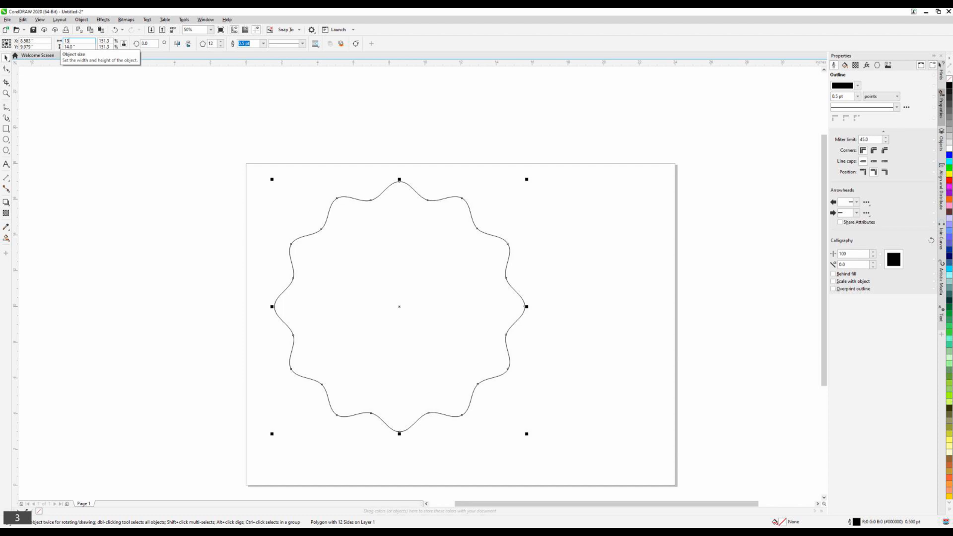
pyautogui.press('Return')
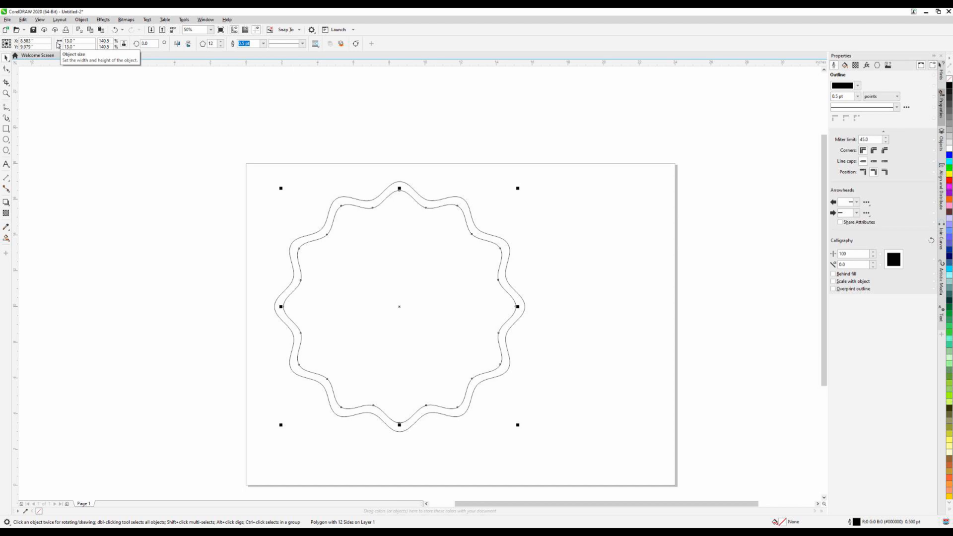
# Repeat the resizing duplication to nest further concentric outlines, each 1 inch smaller, down to 4 inches
pyautogui.hotkey('ctrl', 'd')
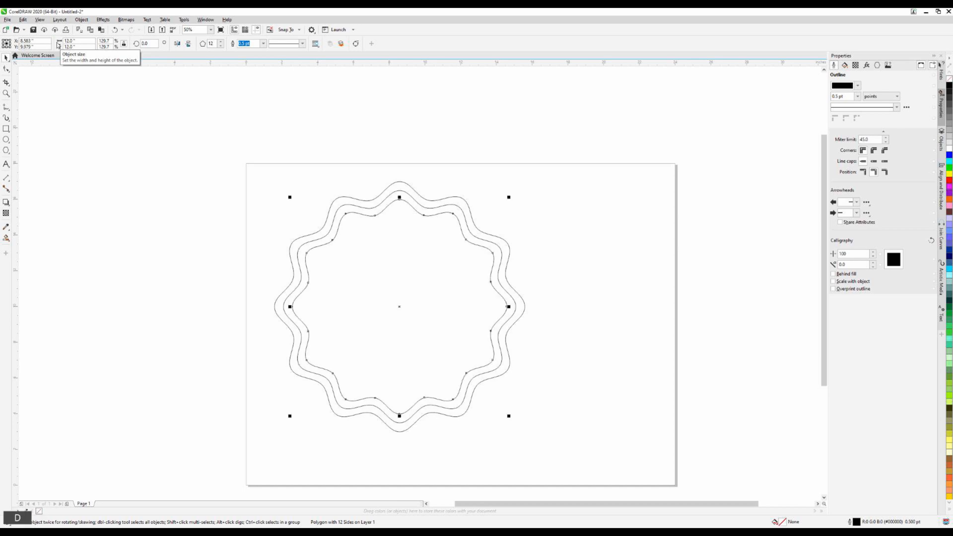
pyautogui.hotkey('ctrl', 'd')
pyautogui.hotkey('ctrl', 'd')
pyautogui.hotkey('ctrl', 'd')
pyautogui.hotkey('ctrl', 'd')
pyautogui.hotkey('ctrl', 'd')
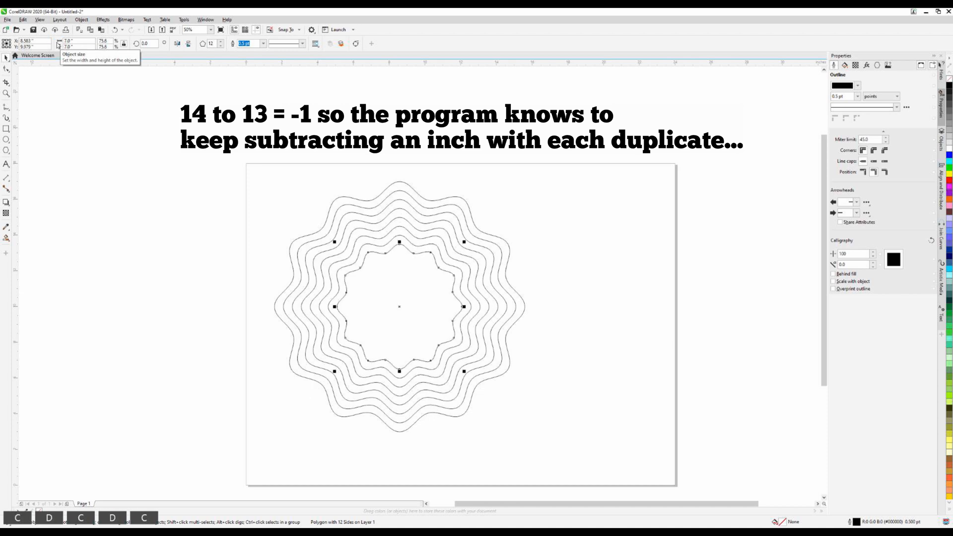
pyautogui.hotkey('ctrl', 'd')
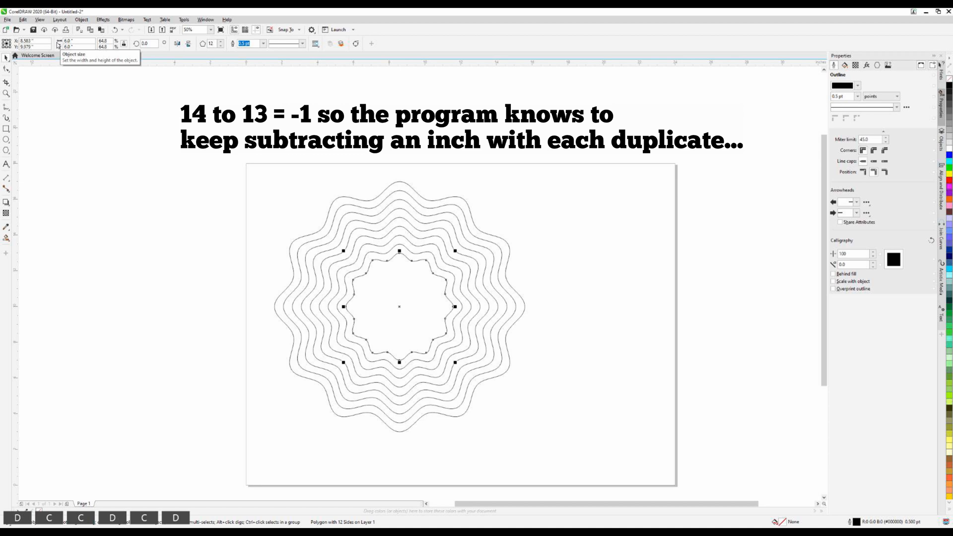
pyautogui.hotkey('ctrl', 'd')
pyautogui.hotkey('ctrl', 'd')
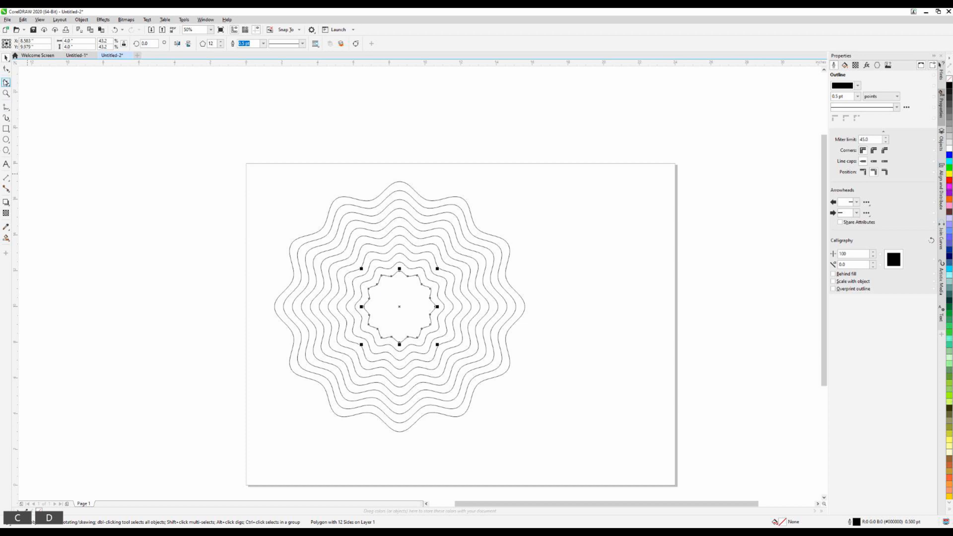
pyautogui.click(154, 382)
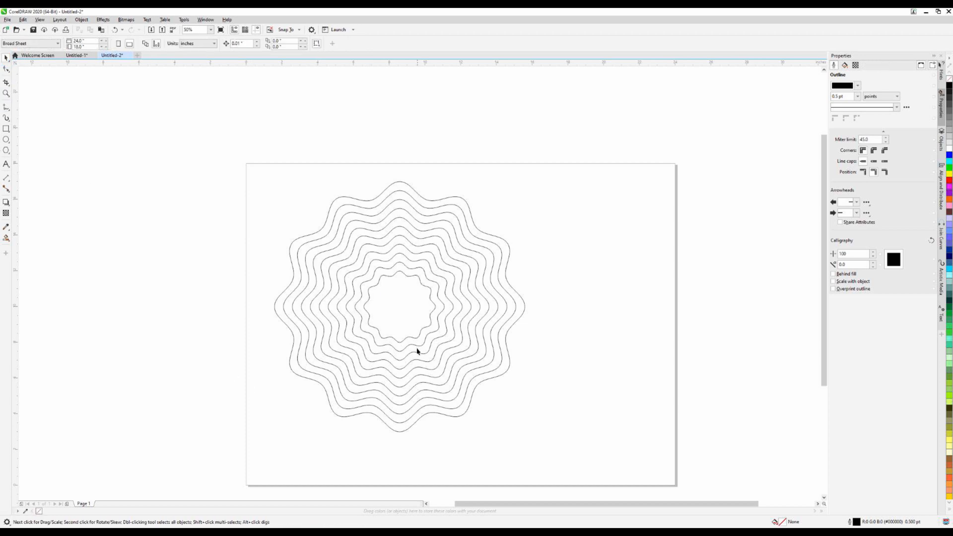
# Move the spare 4-inch outline off the page's left edge and the nested ring set up over the page's top edge
pyautogui.click(411, 331)
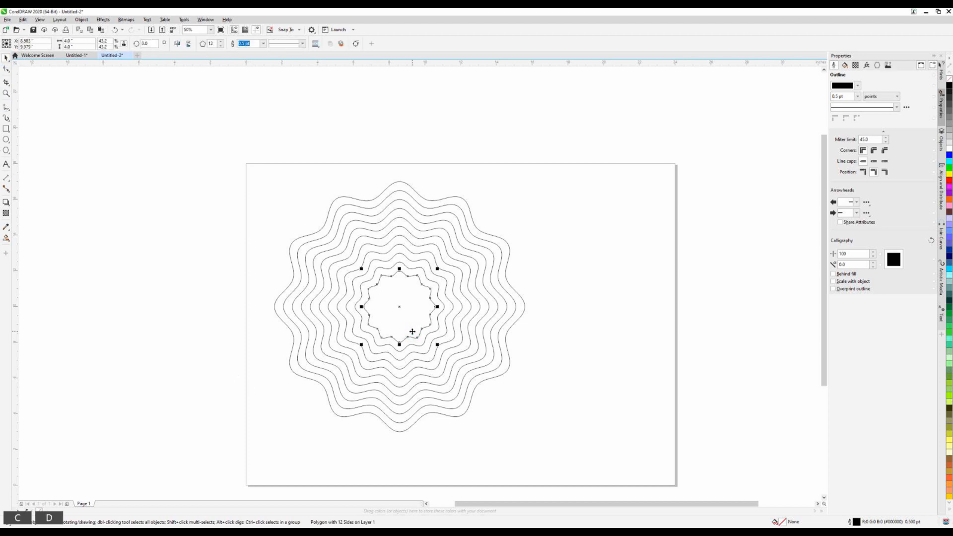
pyautogui.moveTo(377, 303); pyautogui.dragTo(127, 205)
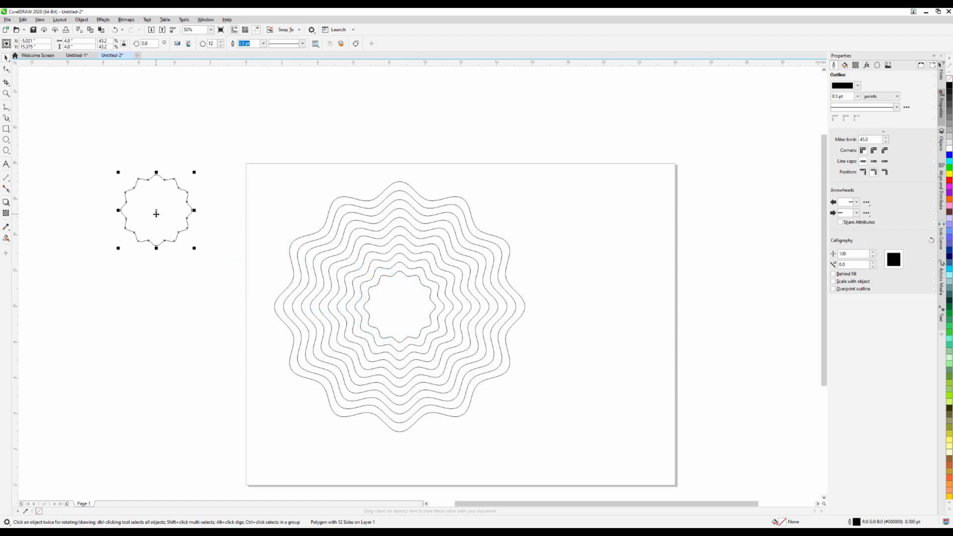
pyautogui.moveTo(222, 148); pyautogui.dragTo(559, 462)
pyautogui.scroll(-2, 606, 330)
pyautogui.scroll(2, 367, 451)
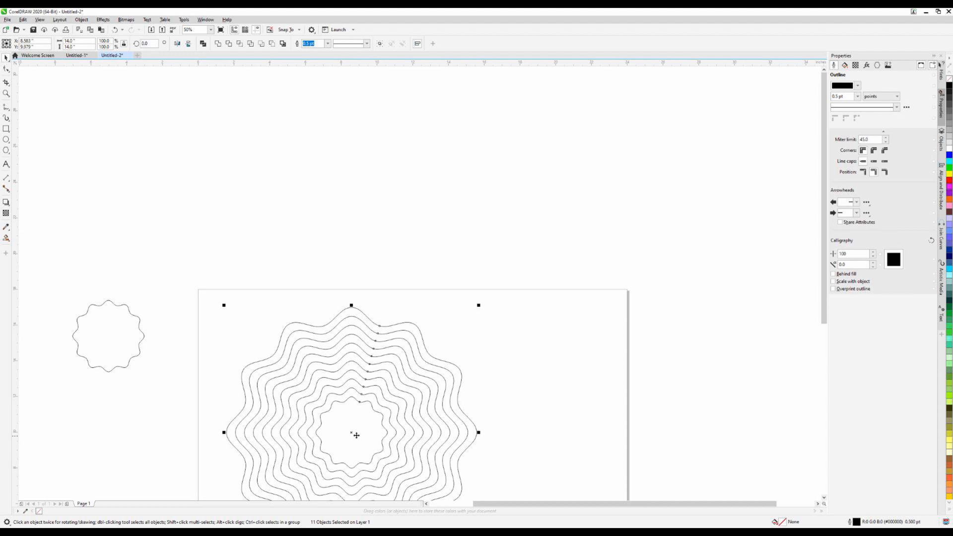
pyautogui.moveTo(366, 451); pyautogui.dragTo(274, 194)
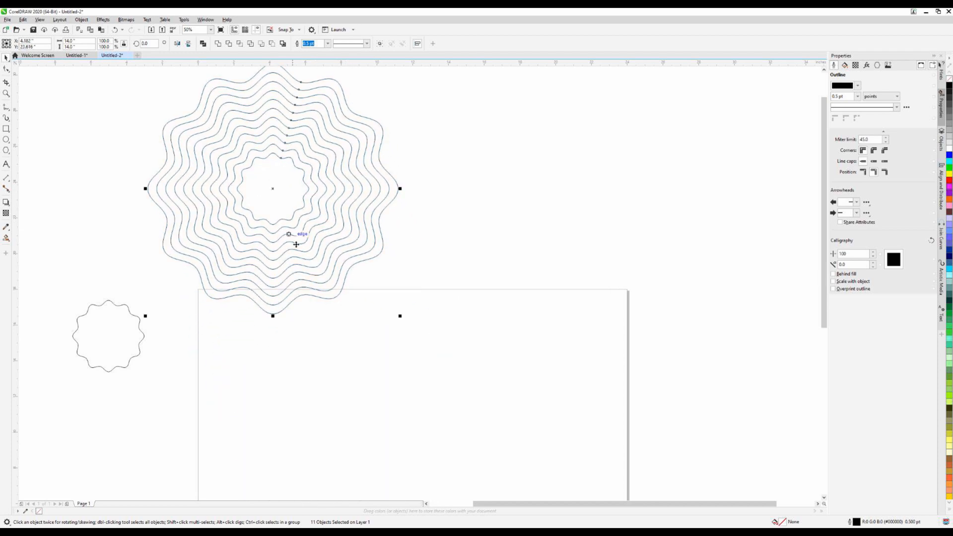
pyautogui.moveTo(106, 340); pyautogui.dragTo(125, 313)
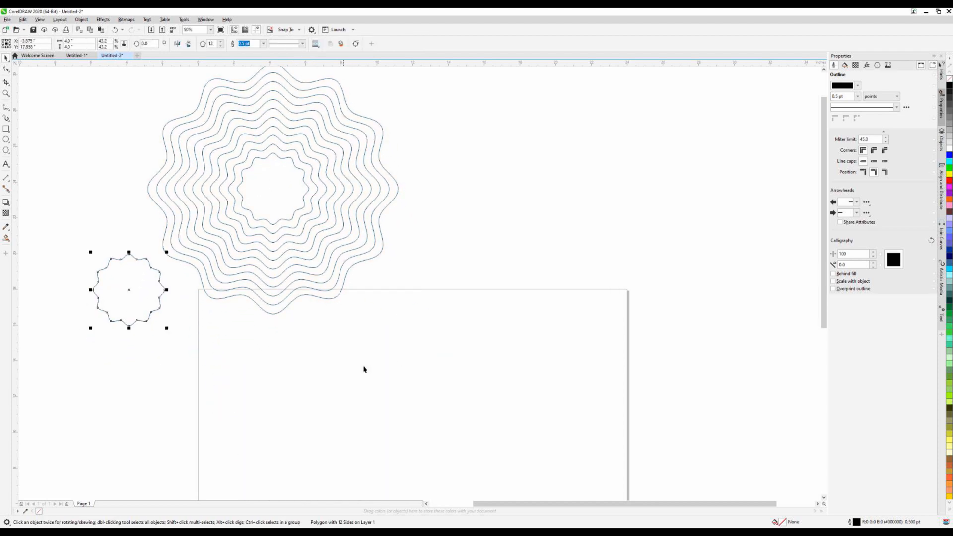
# Duplicate the outermost 14-inch outline and place the copy about 15 inches to the right, level with the ring set
pyautogui.click(362, 366)
pyautogui.scroll(-2, 349, 305)
pyautogui.click(405, 184)
pyautogui.scroll(2, 405, 184)
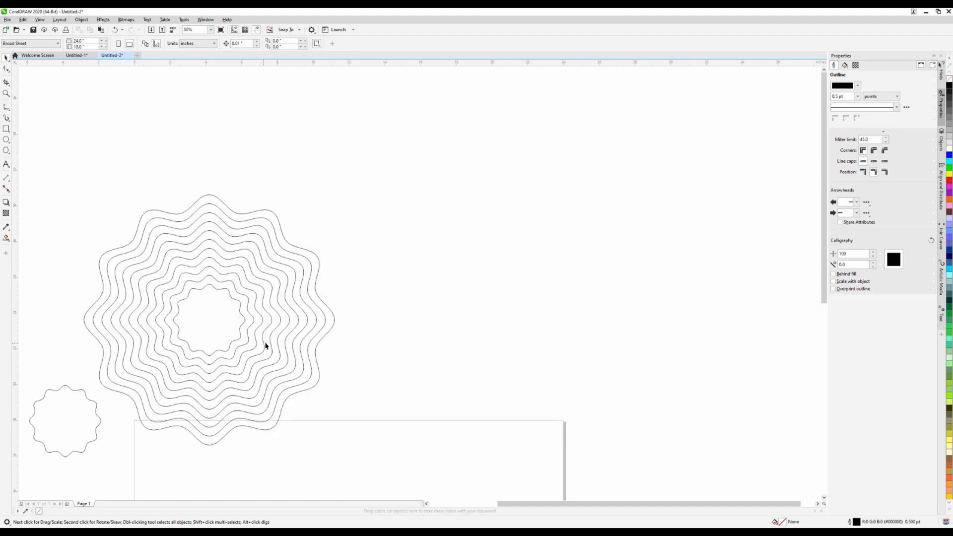
pyautogui.click(326, 319)
pyautogui.click(333, 319)
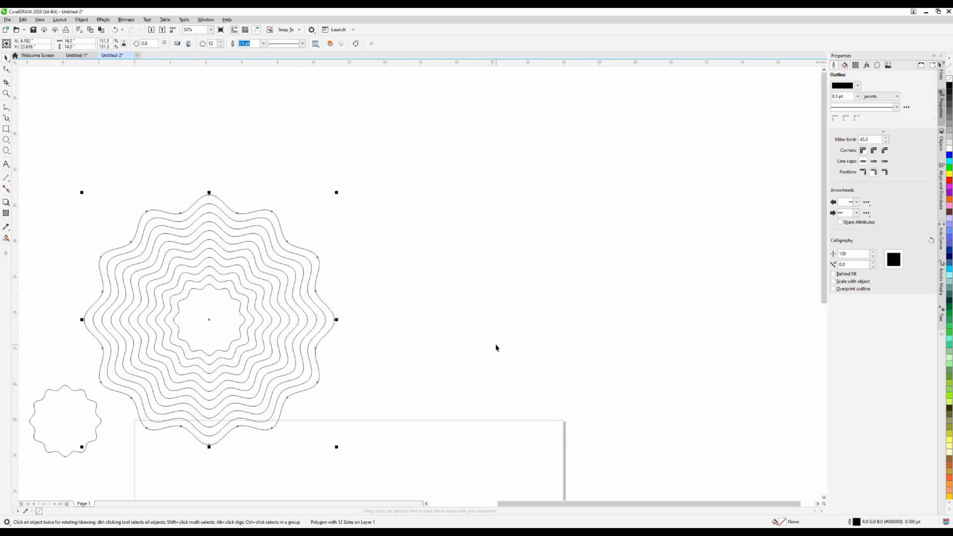
pyautogui.hotkey('ctrl', 'd')
pyautogui.moveTo(209, 320); pyautogui.dragTo(475, 321)
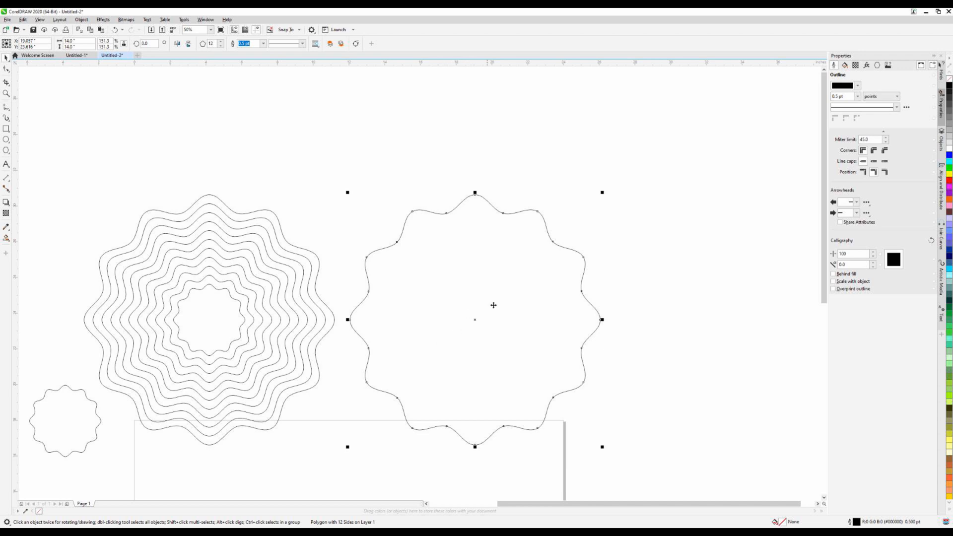
# Resize the separate outline copy beside the ring set to 13.5 inches
pyautogui.click(74, 41)
pyautogui.write('13.5')
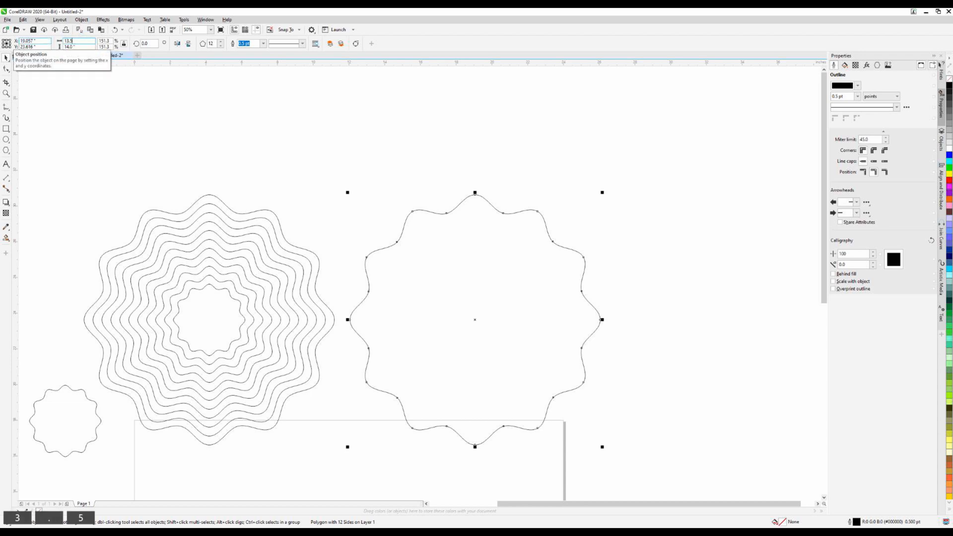
pyautogui.press('Return')
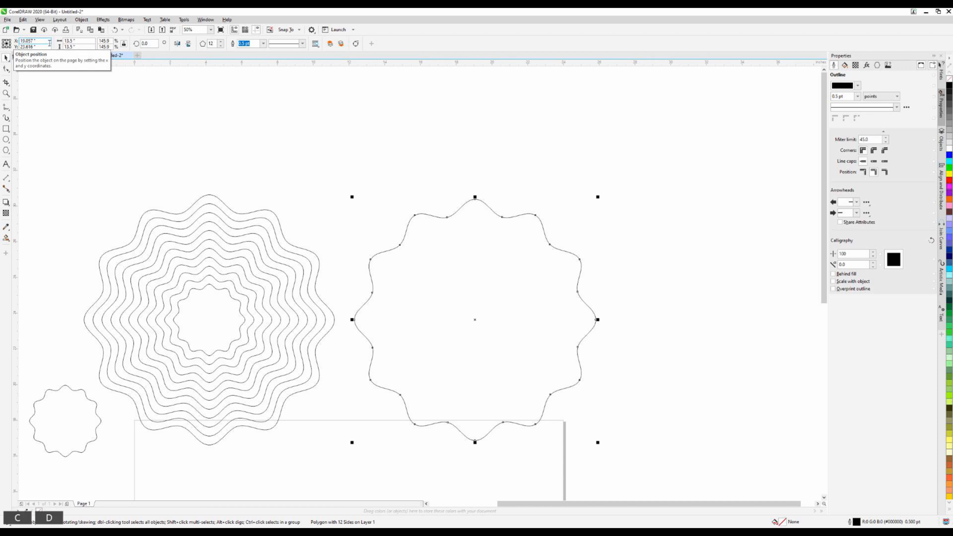
# Try duplicating the 13.5-inch outline, and delete the offset copy to its right
pyautogui.hotkey('ctrl', 'd')
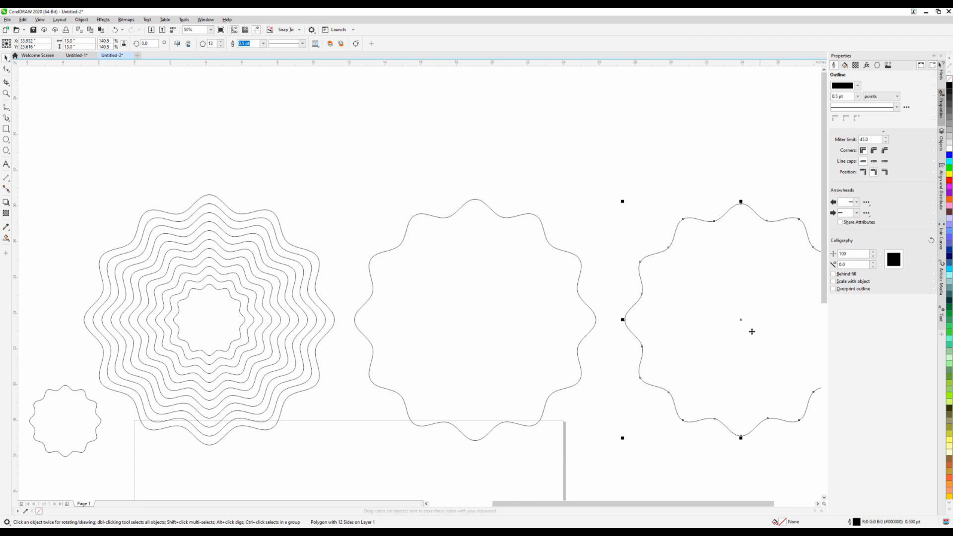
pyautogui.moveTo(742, 320)
pyautogui.mouseDown()
pyautogui.moveTo(467, 326)
pyautogui.moveTo(768, 312)
pyautogui.moveTo(737, 309)
pyautogui.mouseUp()
pyautogui.press('Delete')
# Duplicate the 13.5-inch outline in place and resize the copy to 12.5 inches
pyautogui.click(439, 360)
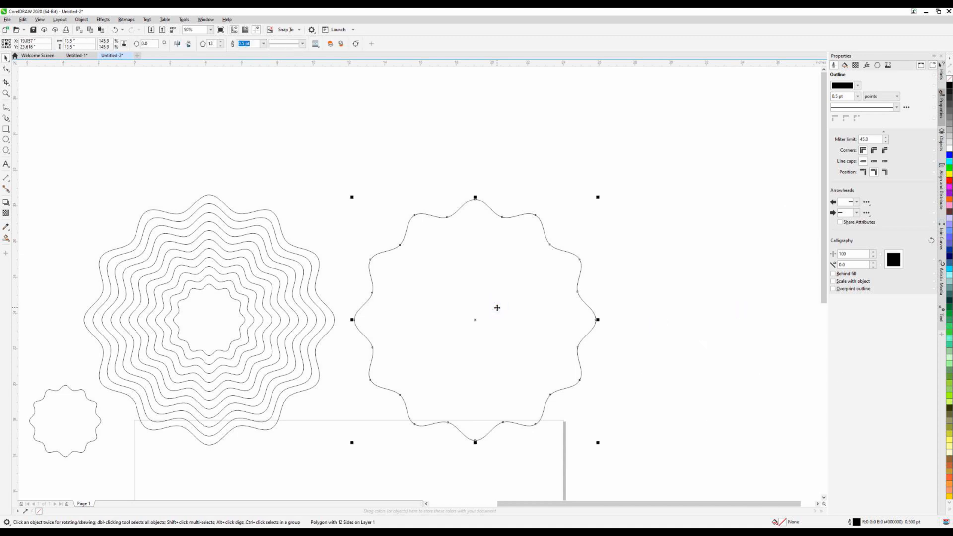
pyautogui.hotkey('ctrl', 'd')
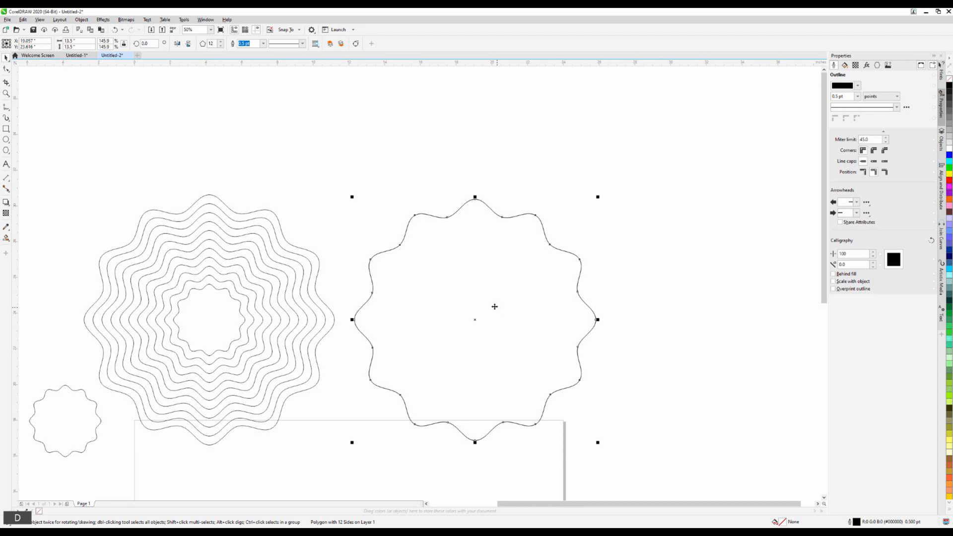
pyautogui.click(73, 41)
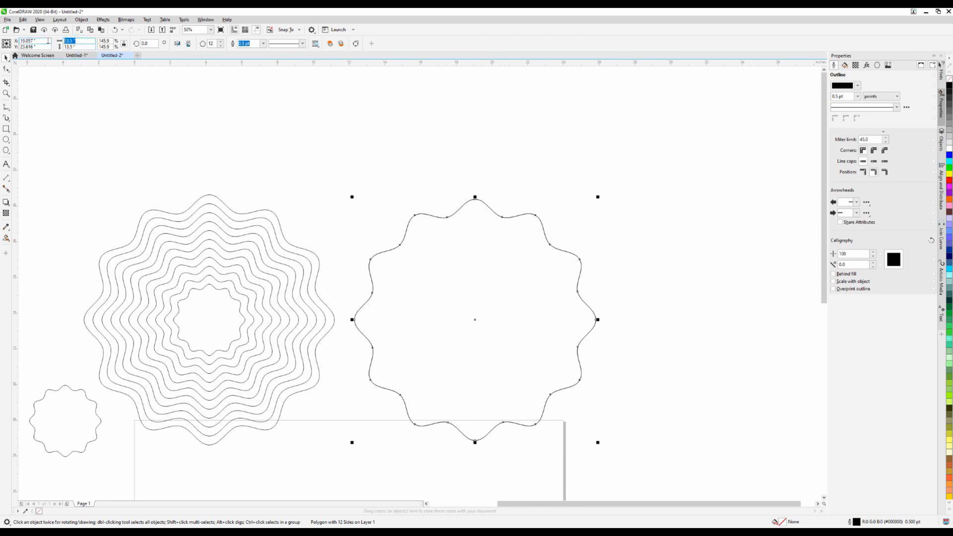
pyautogui.write('12.5')
pyautogui.press('Return')
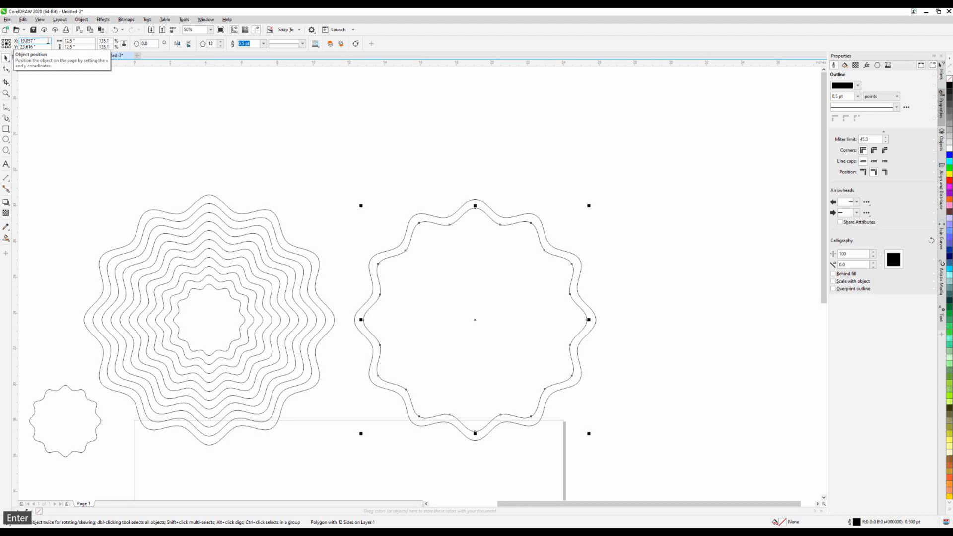
# Continue the 13.5-inch ring set inward with concentric duplicates from 11.5 inches in 1-inch steps, down to about 4.5 inches
pyautogui.hotkey('ctrl', 'c')
pyautogui.hotkey('ctrl', 'd')
pyautogui.hotkey('ctrl', 'c')
pyautogui.hotkey('ctrl', 'd')
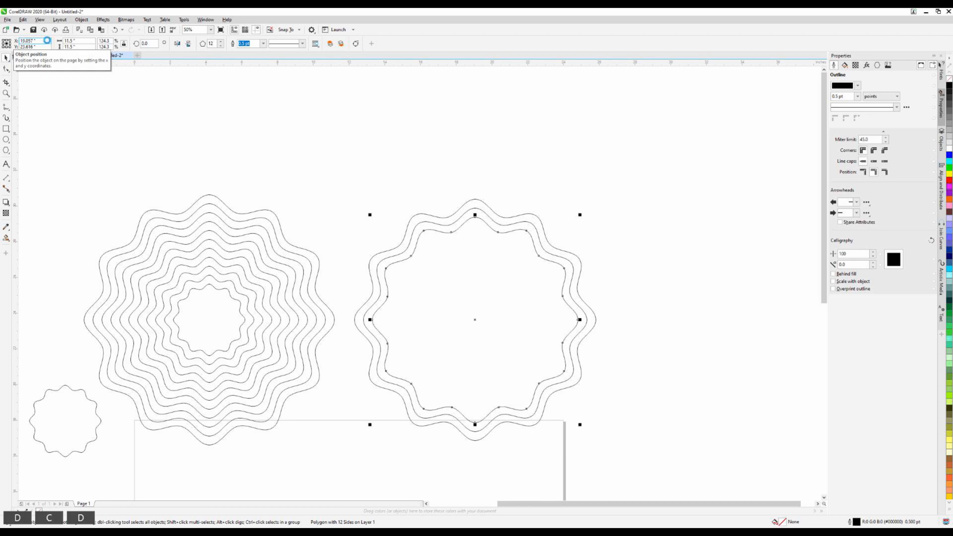
pyautogui.hotkey('ctrl', 'c')
pyautogui.hotkey('ctrl', 'd')
pyautogui.hotkey('ctrl', 'c')
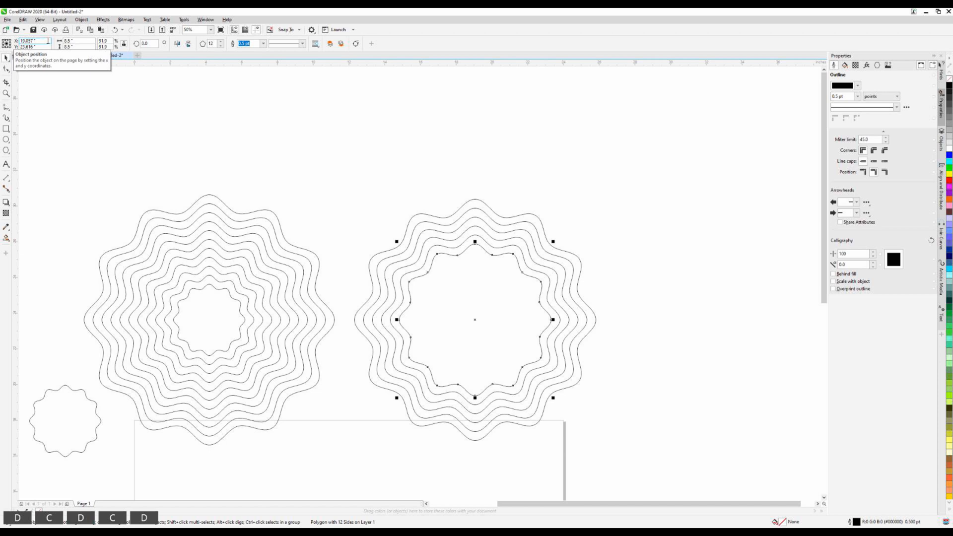
pyautogui.hotkey('ctrl', 'd')
pyautogui.hotkey('ctrl', 'c')
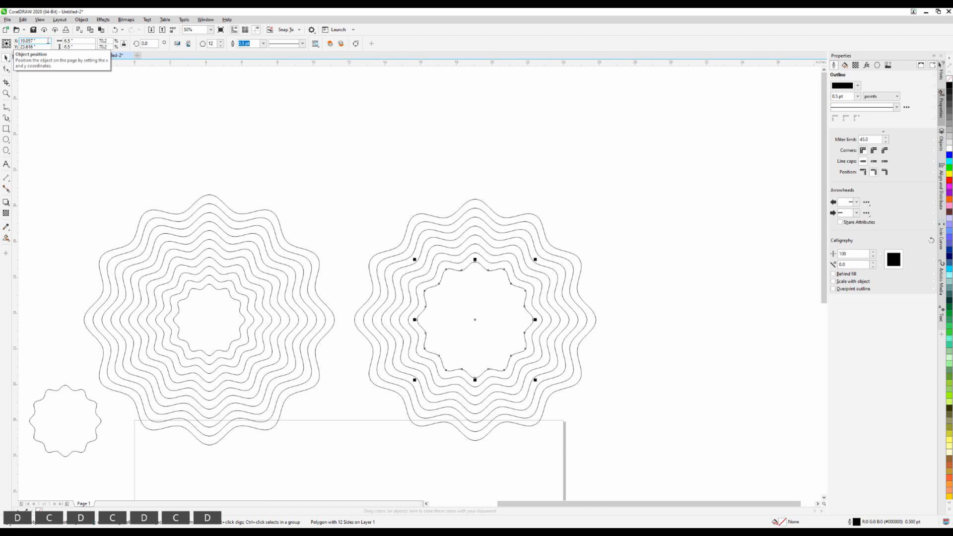
pyautogui.hotkey('ctrl', 'd')
pyautogui.hotkey('ctrl', 'c')
pyautogui.hotkey('ctrl', 'd')
pyautogui.click(387, 164)
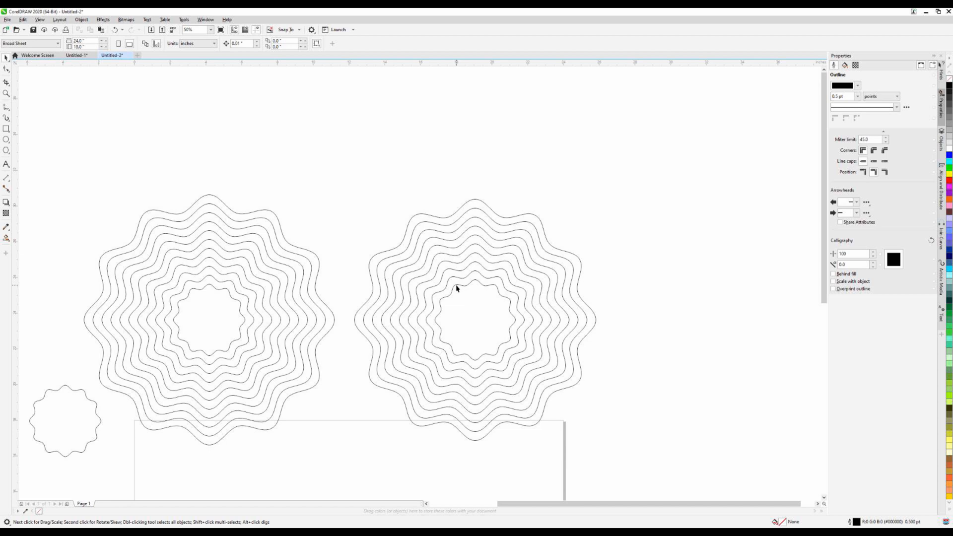
# Fill the separate small wavy outline beside the ring sets with magenta using Smart Fill
pyautogui.scroll(-3, 407, 400)
pyautogui.scroll(-2, 408, 401)
pyautogui.scroll(2, 413, 453)
pyautogui.scroll(3, 380, 428)
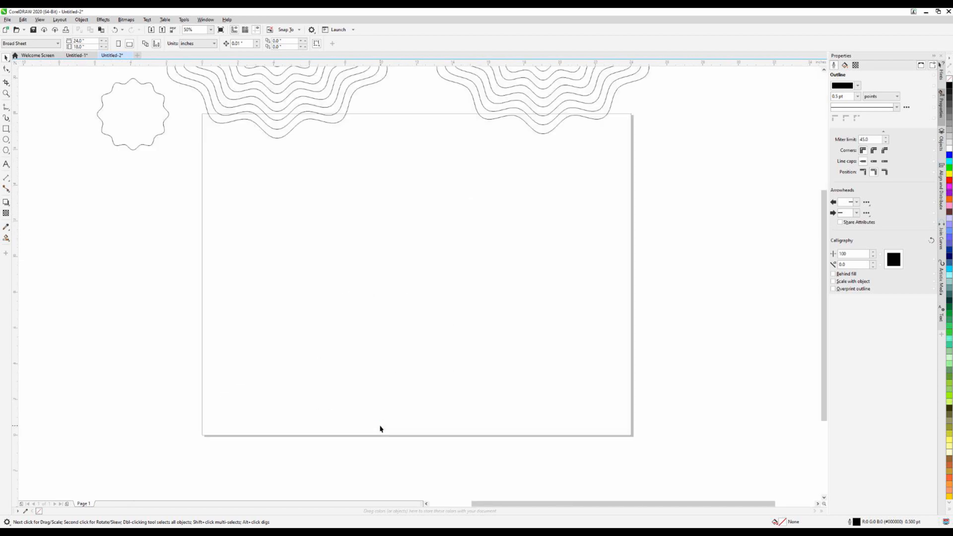
pyautogui.scroll(-3, 450, 368)
pyautogui.scroll(3, 471, 303)
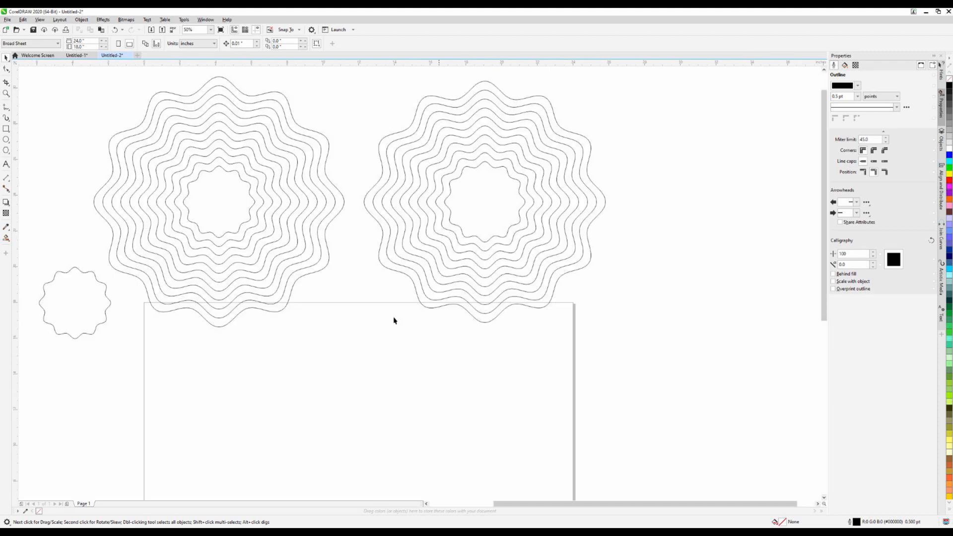
pyautogui.scroll(-2, 180, 430)
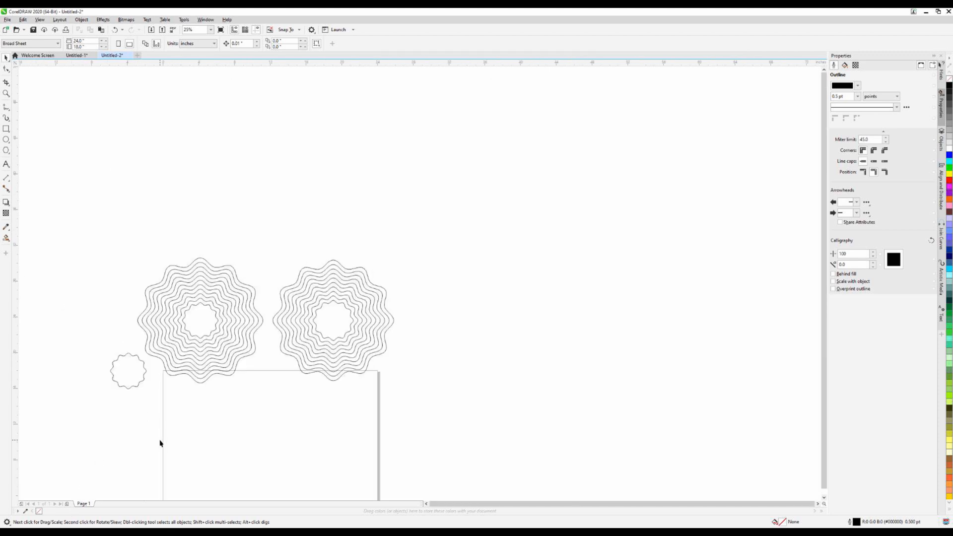
pyautogui.scroll(-2, 160, 443)
pyautogui.scroll(2, 143, 457)
pyautogui.click(5, 239)
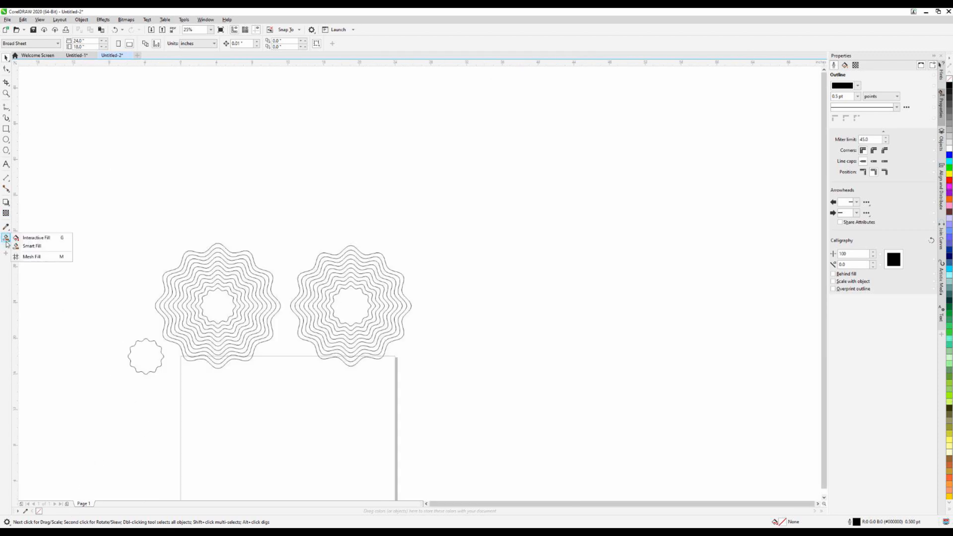
pyautogui.click(30, 246)
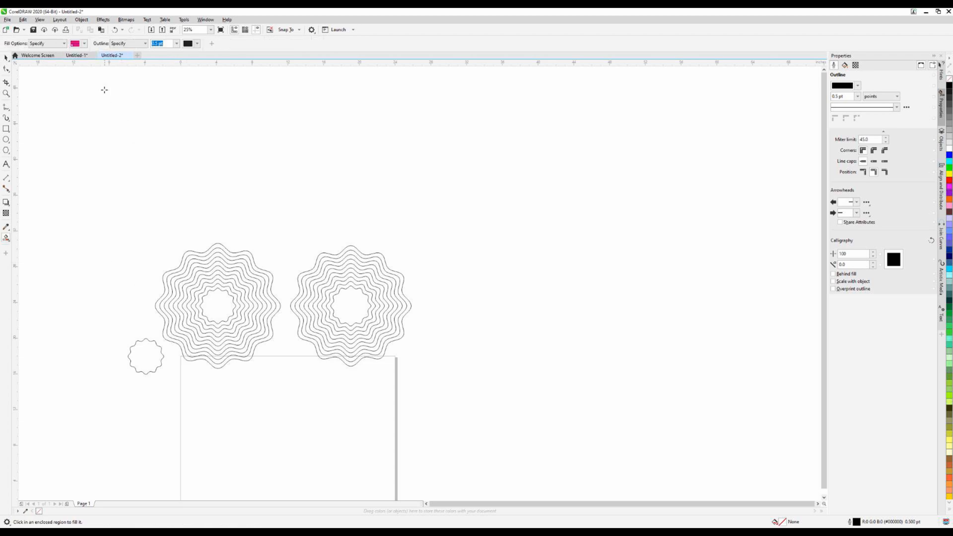
pyautogui.click(153, 363)
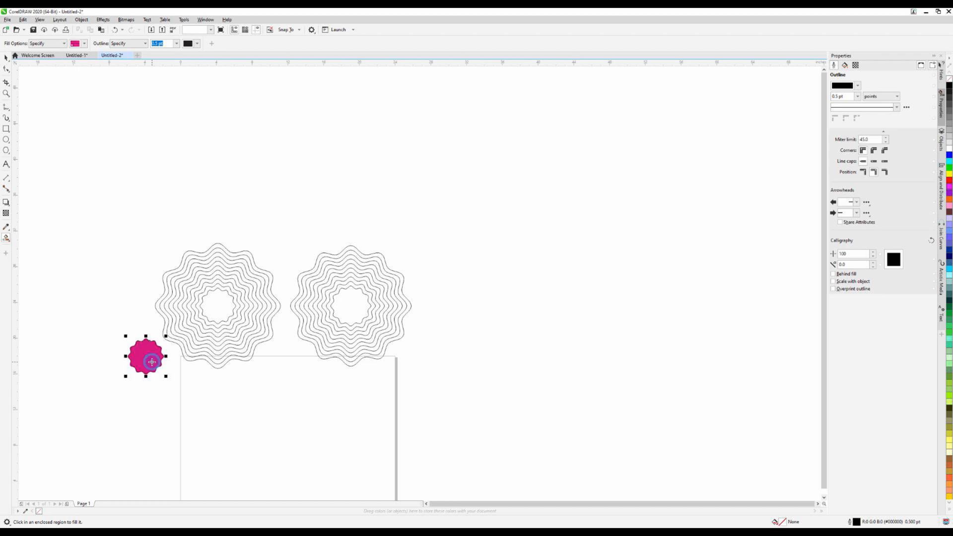
# Smart-fill every band of the 14-inch ring set with magenta, leaving the center opening empty
pyautogui.click(183, 349)
pyautogui.click(185, 342)
pyautogui.click(185, 340)
pyautogui.click(187, 336)
pyautogui.click(190, 329)
pyautogui.click(190, 327)
pyautogui.click(191, 324)
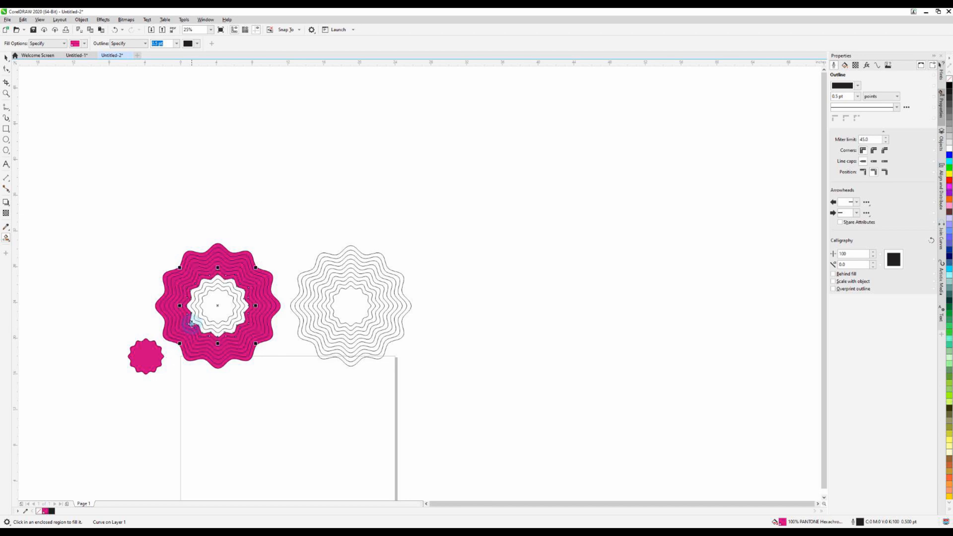
pyautogui.click(193, 321)
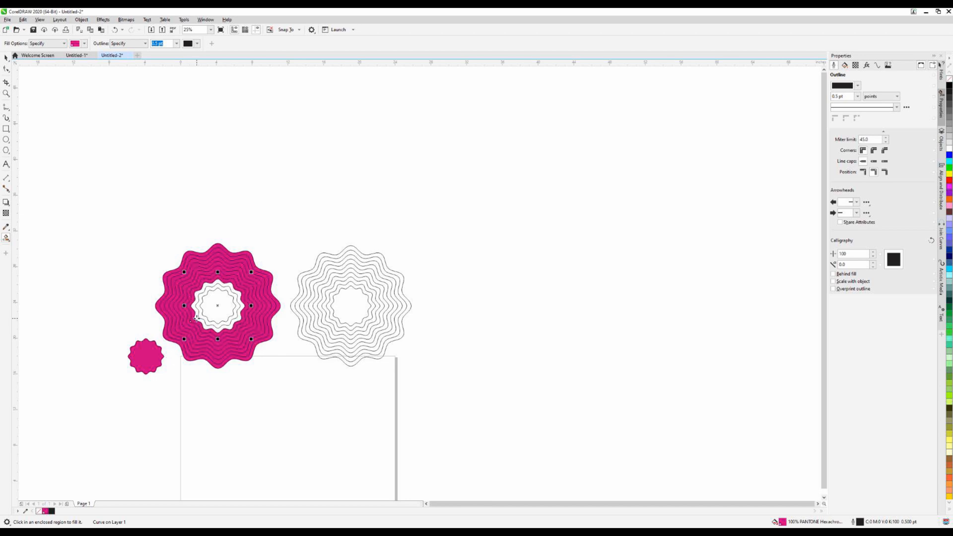
pyautogui.click(196, 319)
pyautogui.click(199, 315)
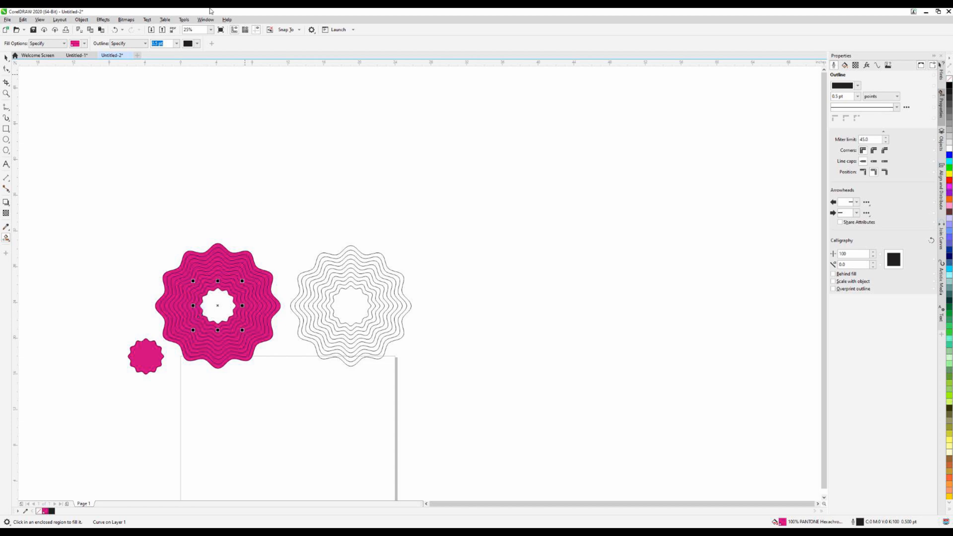
# Change the Smart Fill color to process cyan and fill every band of the 13.5-inch ring set, leaving the center empty
pyautogui.click(84, 43)
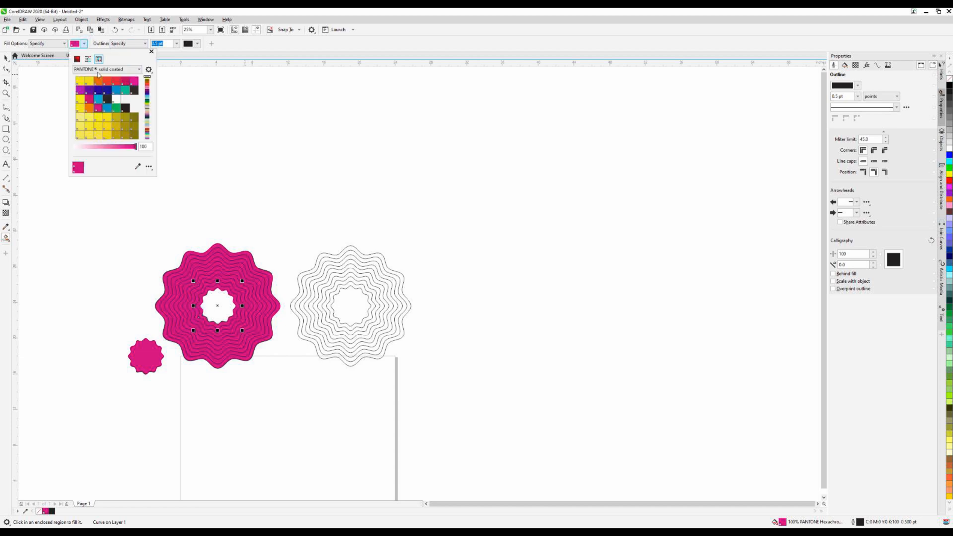
pyautogui.click(98, 99)
pyautogui.click(342, 256)
pyautogui.click(342, 255)
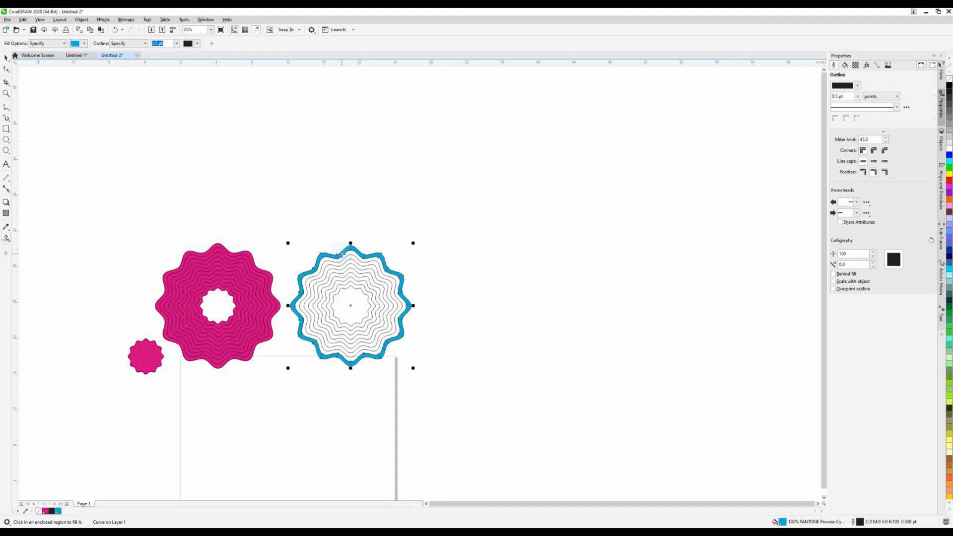
pyautogui.click(342, 259)
pyautogui.click(344, 263)
pyautogui.click(344, 268)
pyautogui.click(344, 271)
pyautogui.click(345, 275)
pyautogui.click(345, 278)
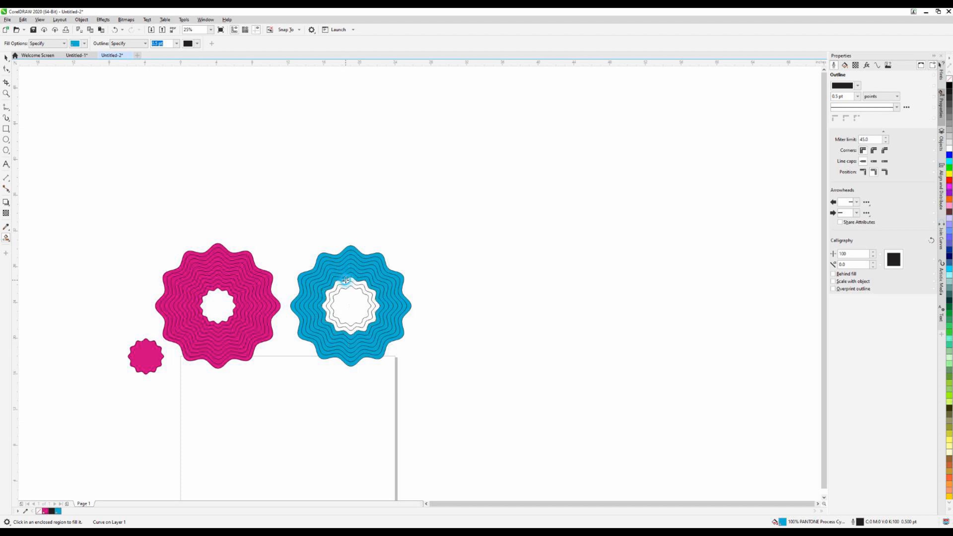
pyautogui.click(346, 282)
pyautogui.click(346, 285)
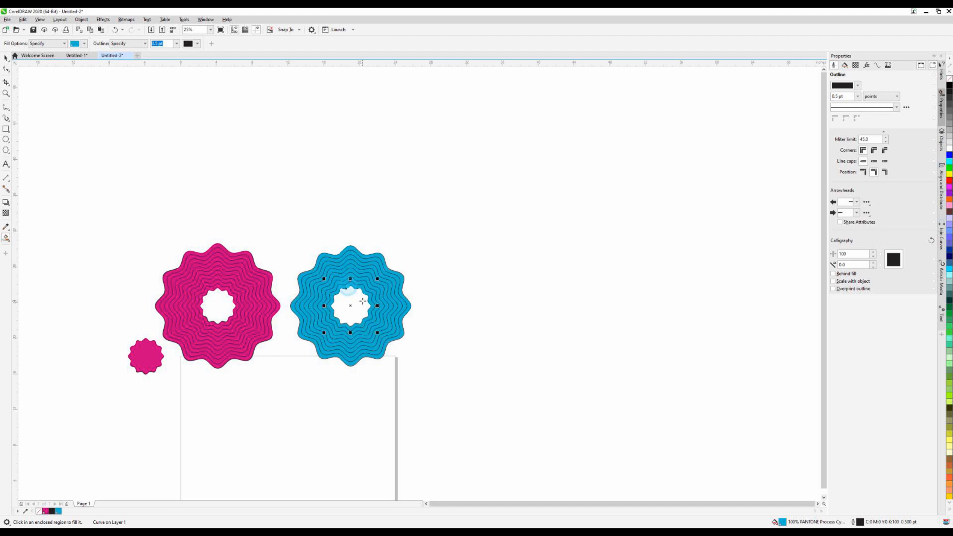
# Center the small filled magenta disc on the page
pyautogui.click(5, 58)
pyautogui.click(183, 453)
pyautogui.scroll(-2, 166, 454)
pyautogui.scroll(2, 168, 457)
pyautogui.click(143, 362)
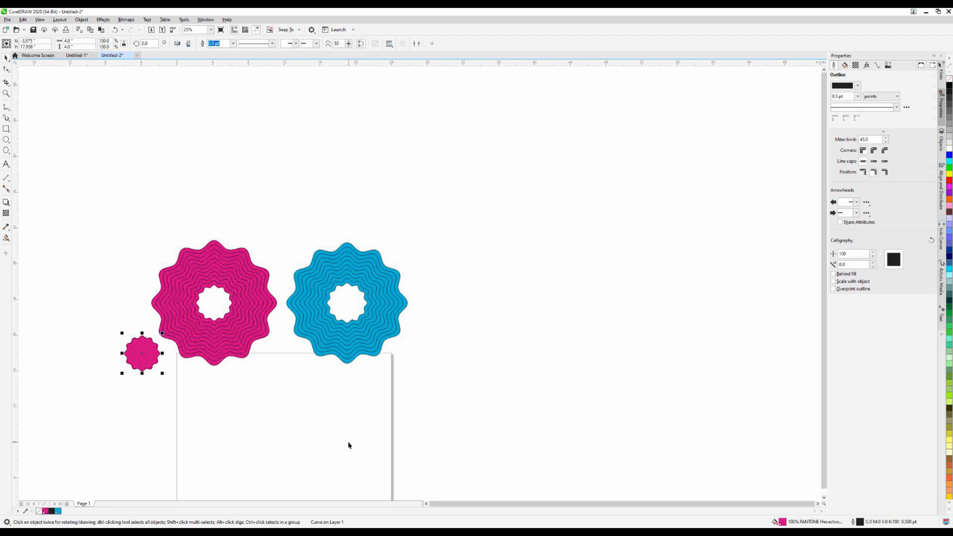
pyautogui.press('p')
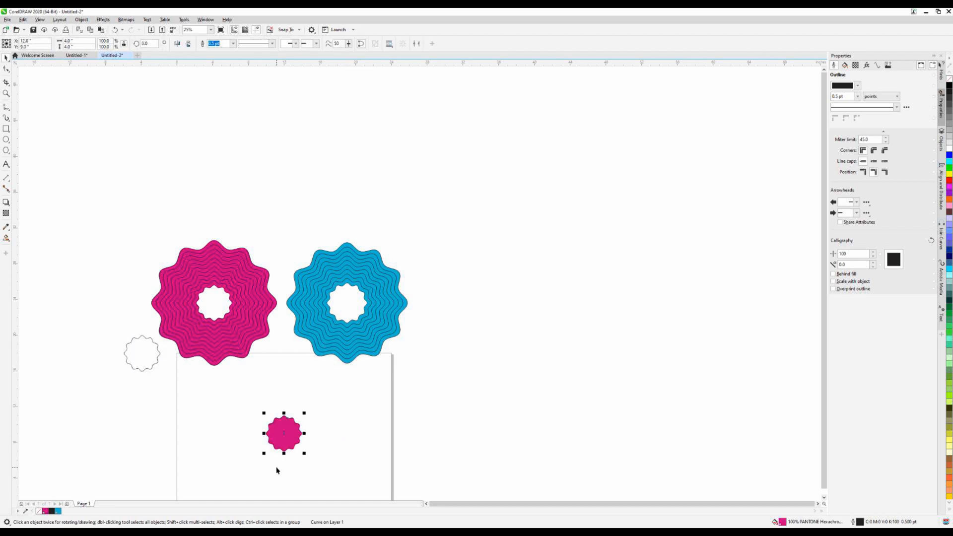
# Center the innermost 5-inch magenta ring on the page over the small magenta disc
pyautogui.scroll(-2, 277, 470)
pyautogui.scroll(2, 291, 455)
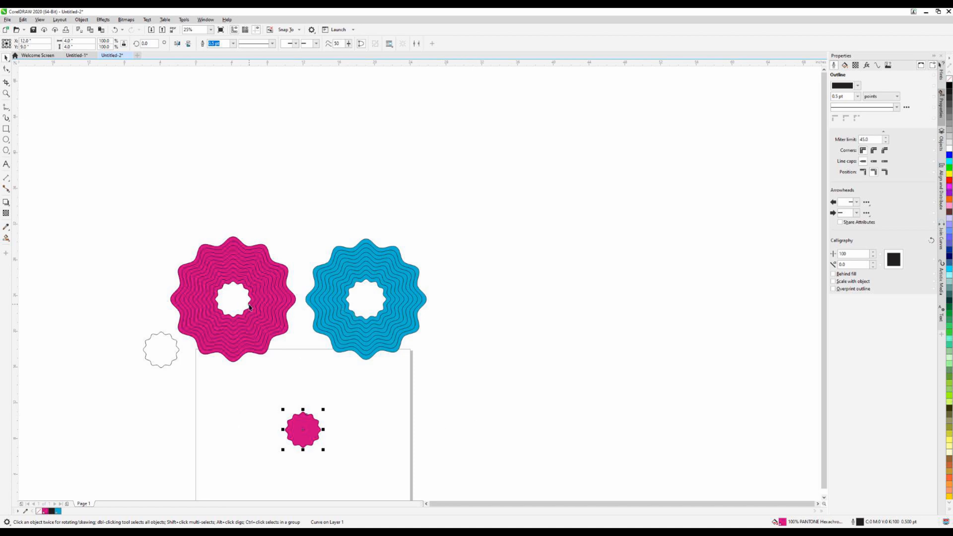
pyautogui.click(388, 398)
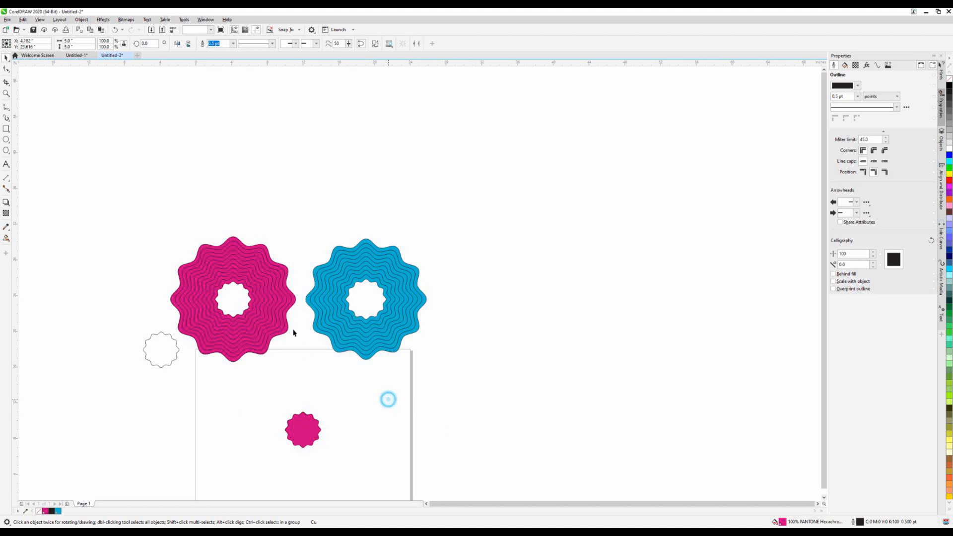
pyautogui.click(252, 310)
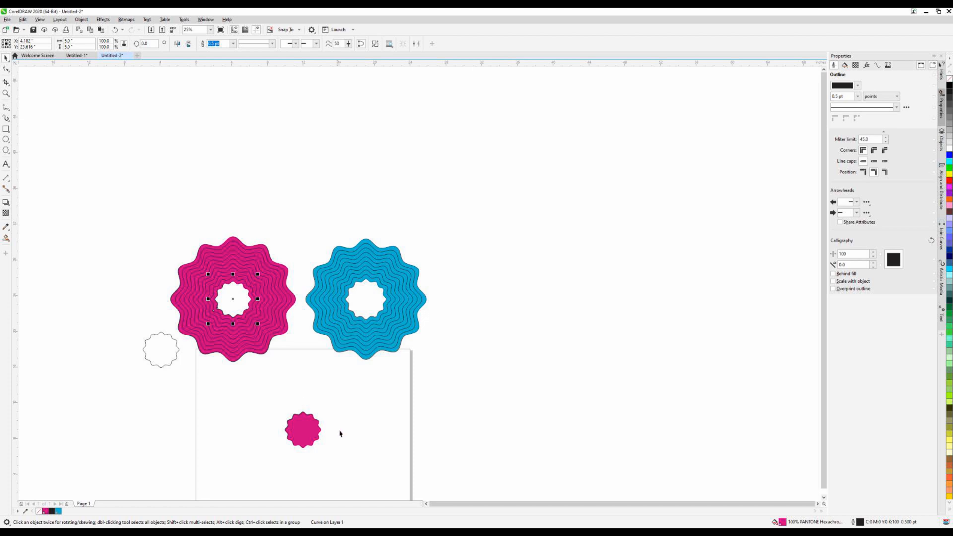
pyautogui.click(340, 431)
pyautogui.click(250, 306)
pyautogui.press('p')
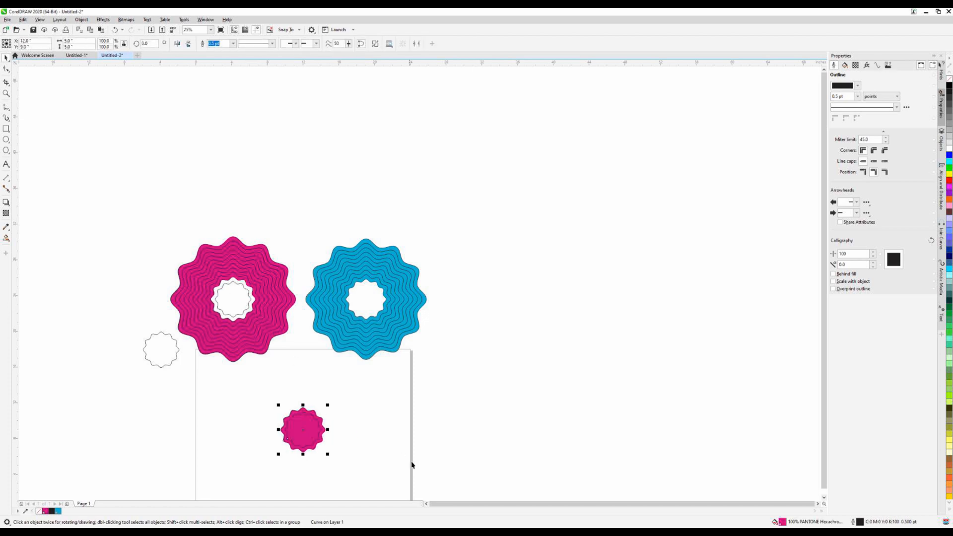
pyautogui.click(441, 448)
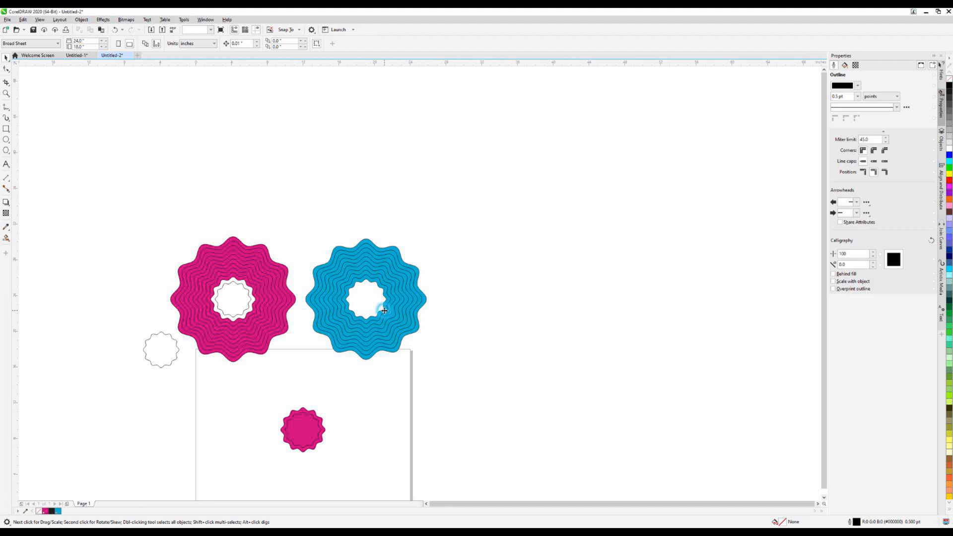
# Center the innermost 5.5-inch blue ring on the page and rotate it 15 degrees
pyautogui.click(384, 310)
pyautogui.press('p')
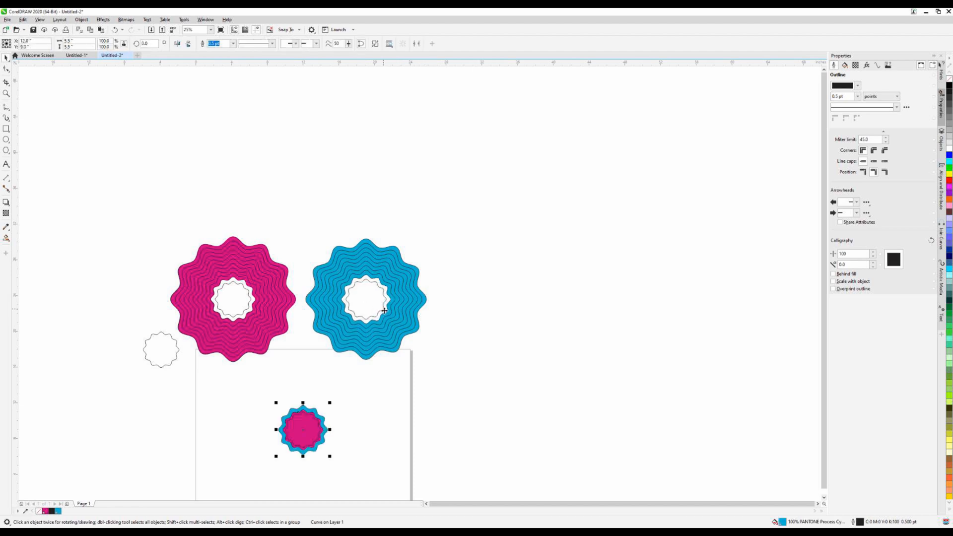
pyautogui.scroll(2, 320, 432)
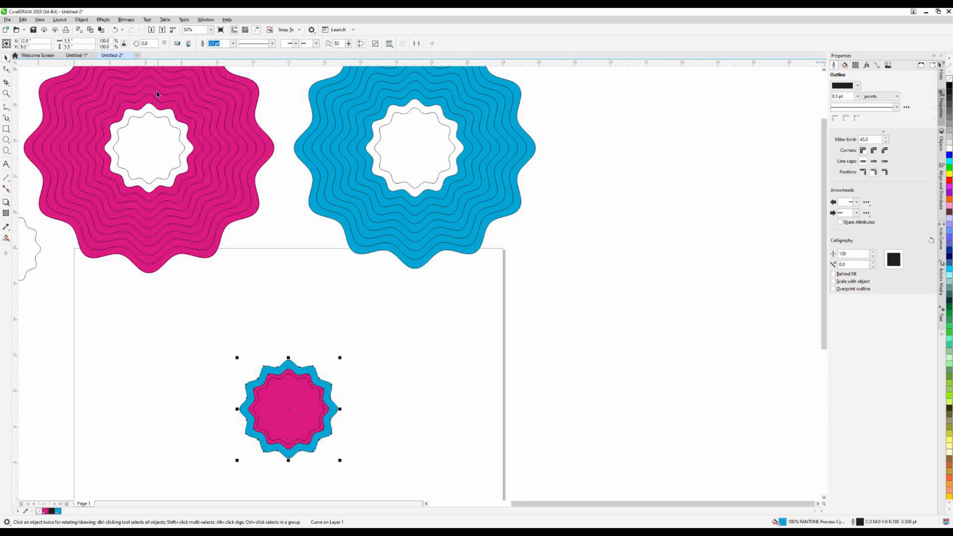
pyautogui.click(149, 44)
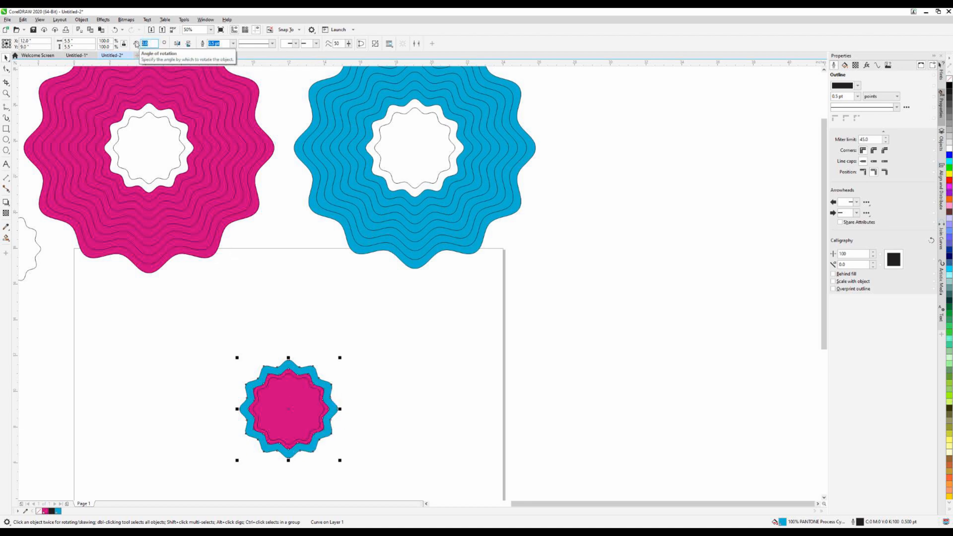
pyautogui.write('15')
pyautogui.press('Return')
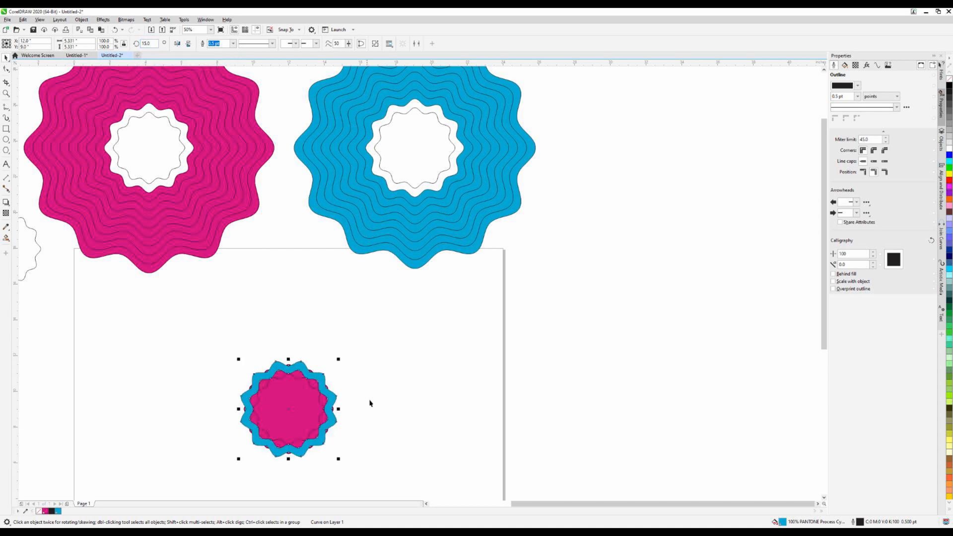
pyautogui.click(620, 407)
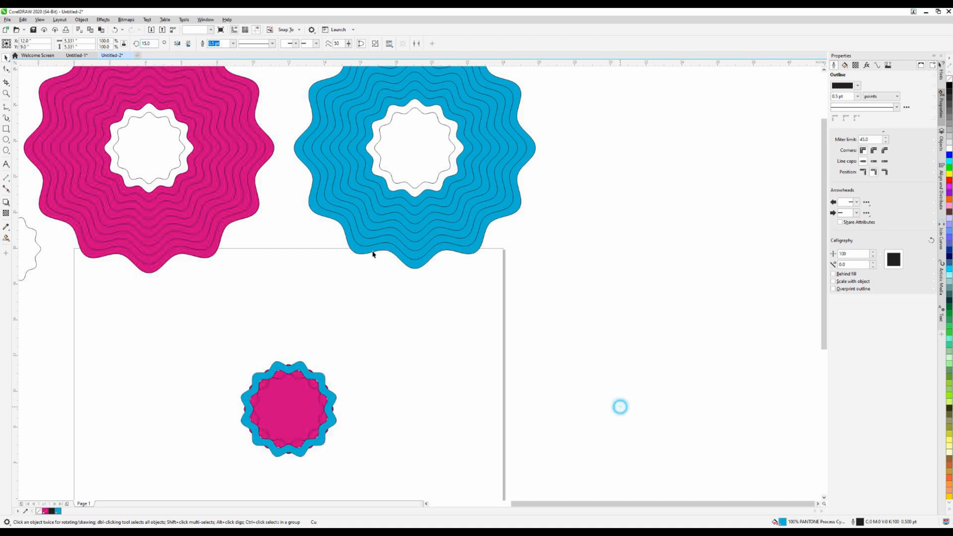
# Center the 6-inch magenta ring on the page and bring it to the front of the stack
pyautogui.click(193, 168)
pyautogui.press('p')
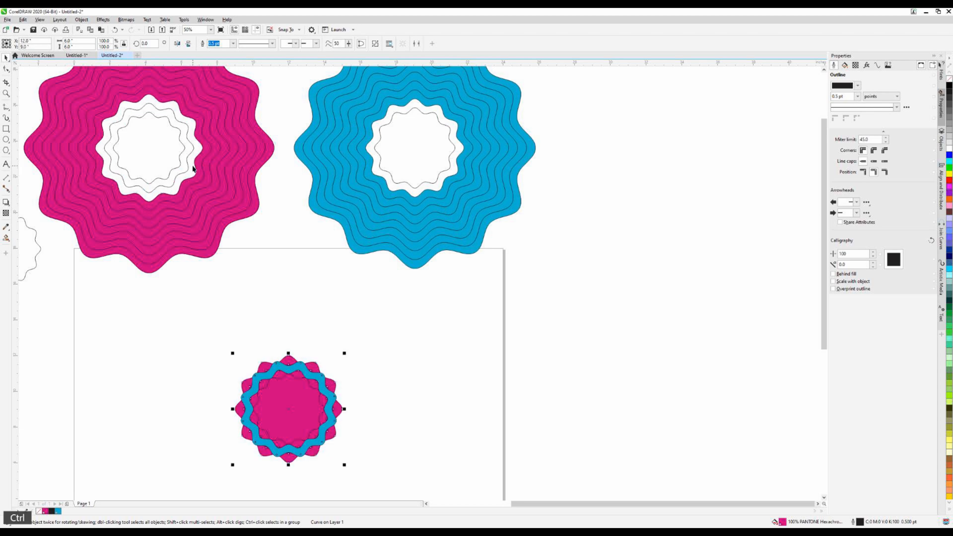
pyautogui.hotkey('ctrl', 'Home')
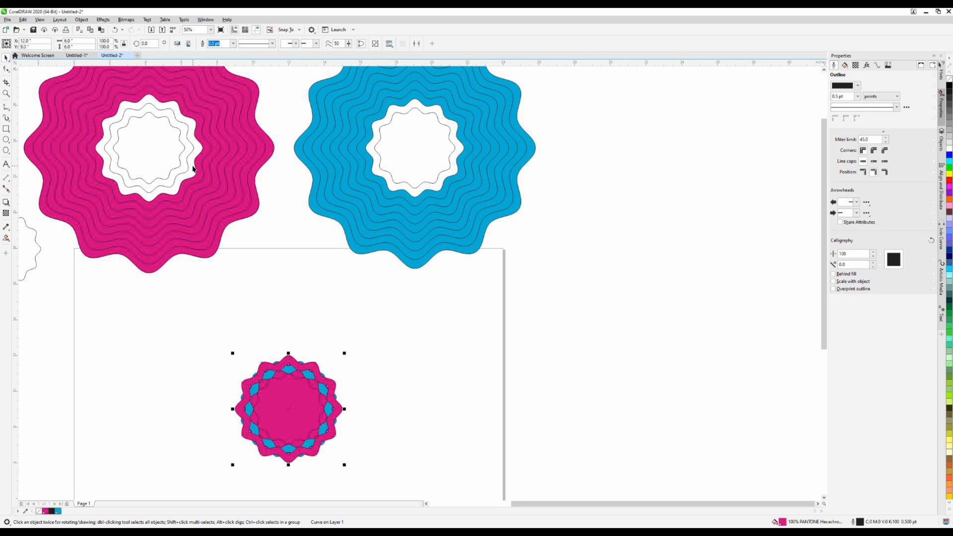
# Center the 6.5-inch blue ring on the page and bring it to the front of the stack
pyautogui.click(431, 197)
pyautogui.press('p')
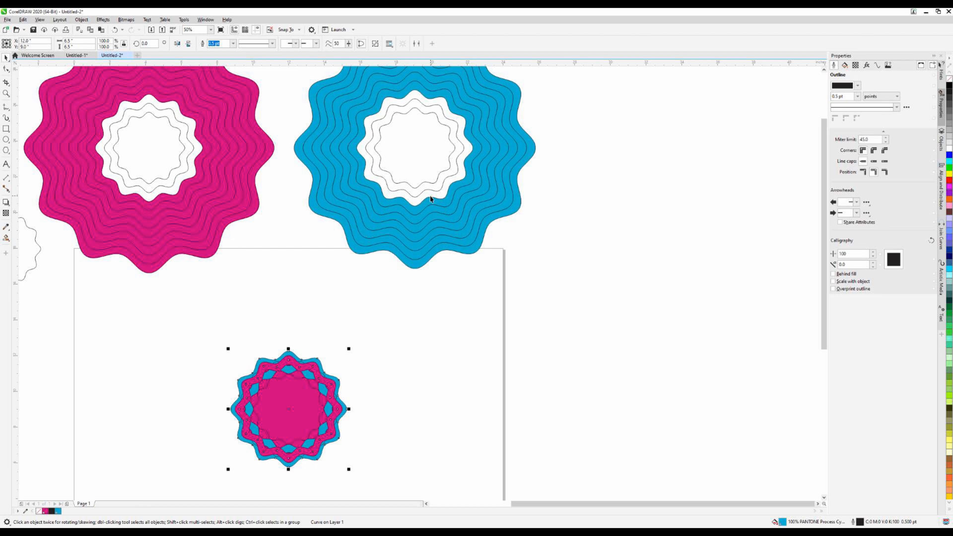
pyautogui.press('ctrl')
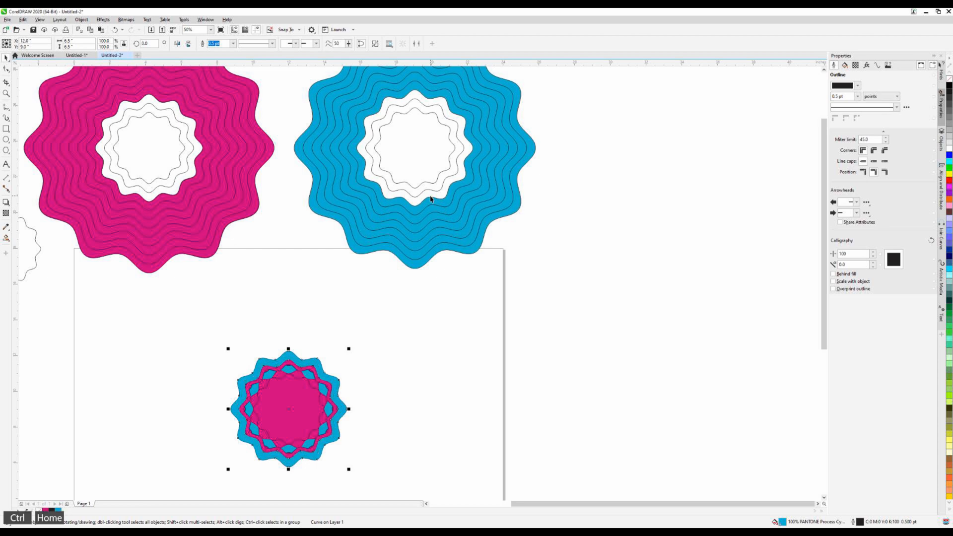
# Rotate the 6.5-inch blue ring on the page by 15 degrees
pyautogui.click(147, 43)
pyautogui.write('15')
pyautogui.press('Return')
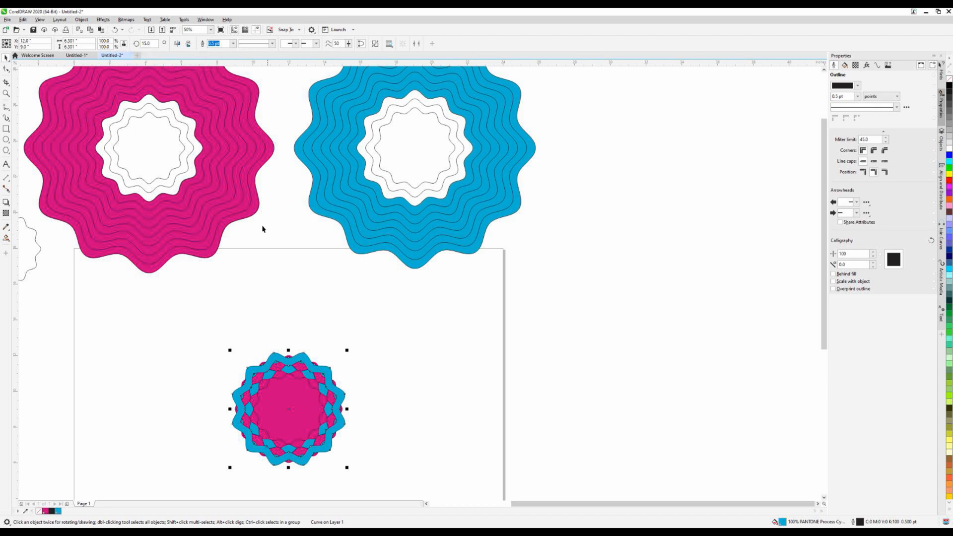
# Center the 7-inch magenta ring on the page and bring it to the front of the stack
pyautogui.click(199, 176)
pyautogui.press('p')
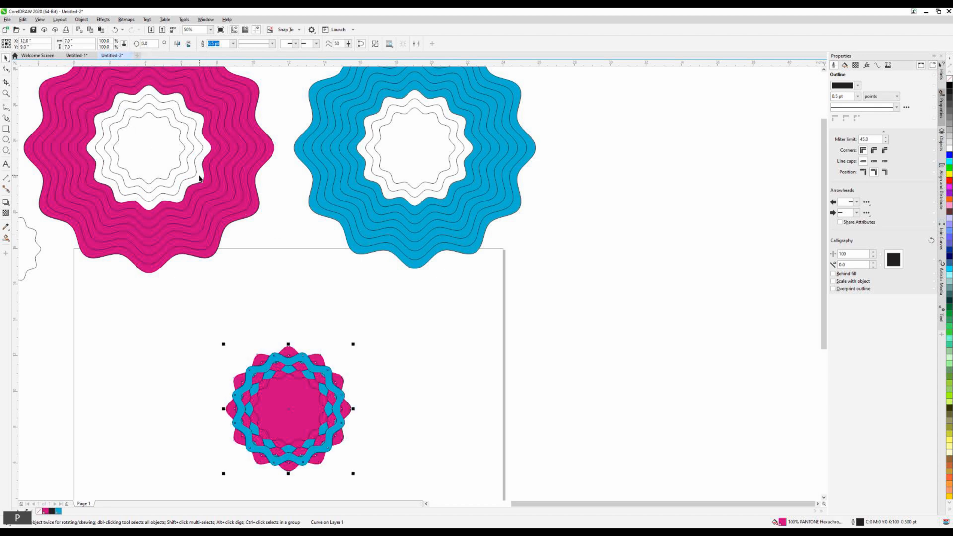
pyautogui.hotkey('ctrl', 'Home')
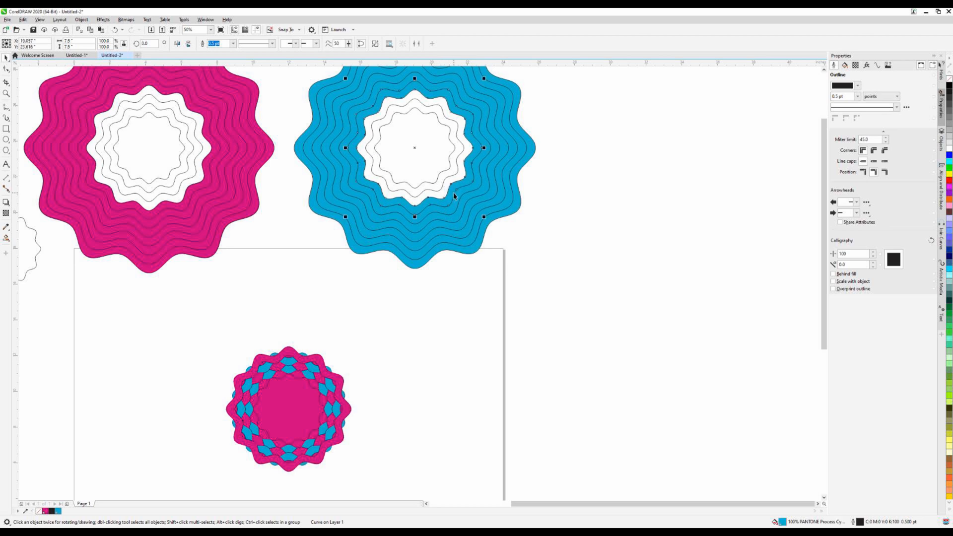
# Center the 7.5-inch blue ring on the page at the front of the stack and rotate it 15 degrees
pyautogui.click(454, 194)
pyautogui.hotkey('ctrl', 'Home')
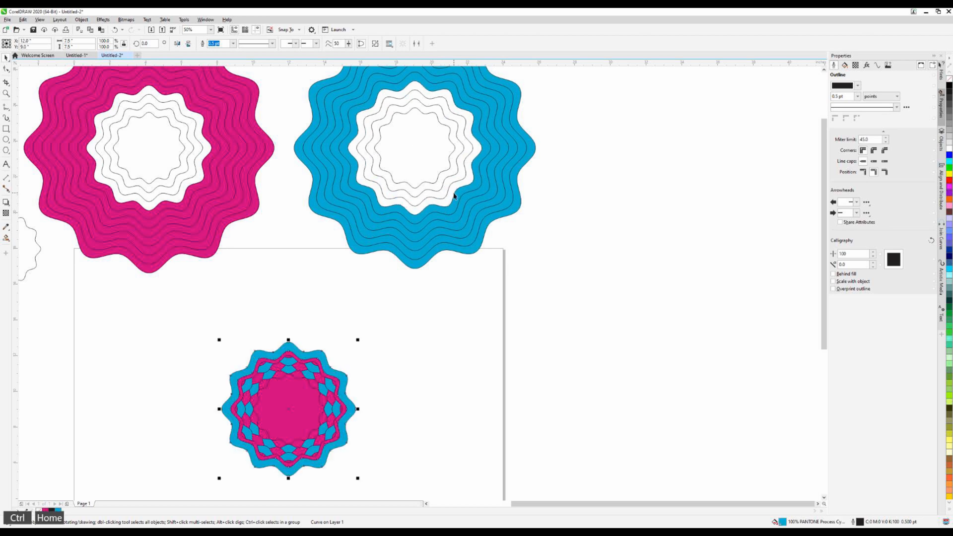
pyautogui.moveTo(150, 44); pyautogui.dragTo(137, 45)
pyautogui.write('15')
pyautogui.press('Return')
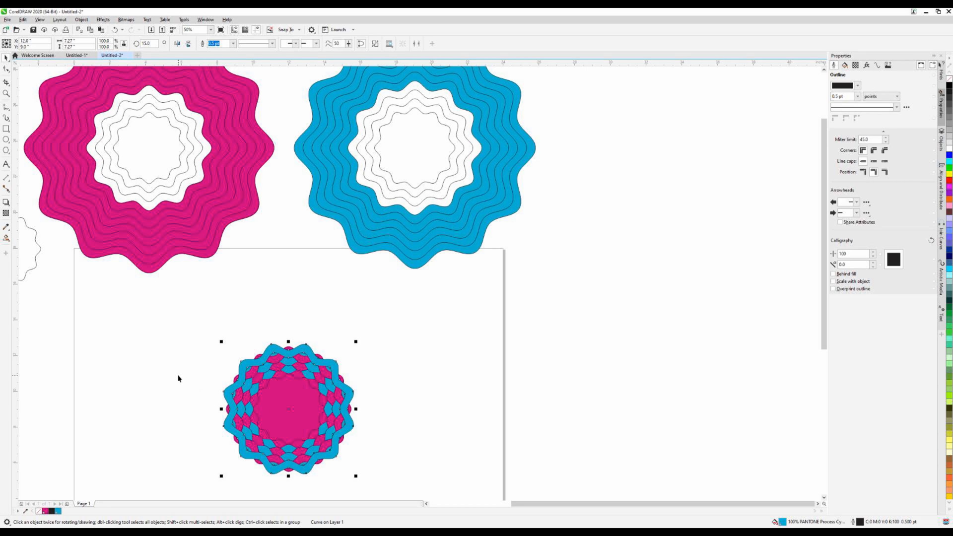
# Delete the whole stack of magenta and blue rings from the page
pyautogui.click(512, 361)
pyautogui.scroll(-1, 480, 418)
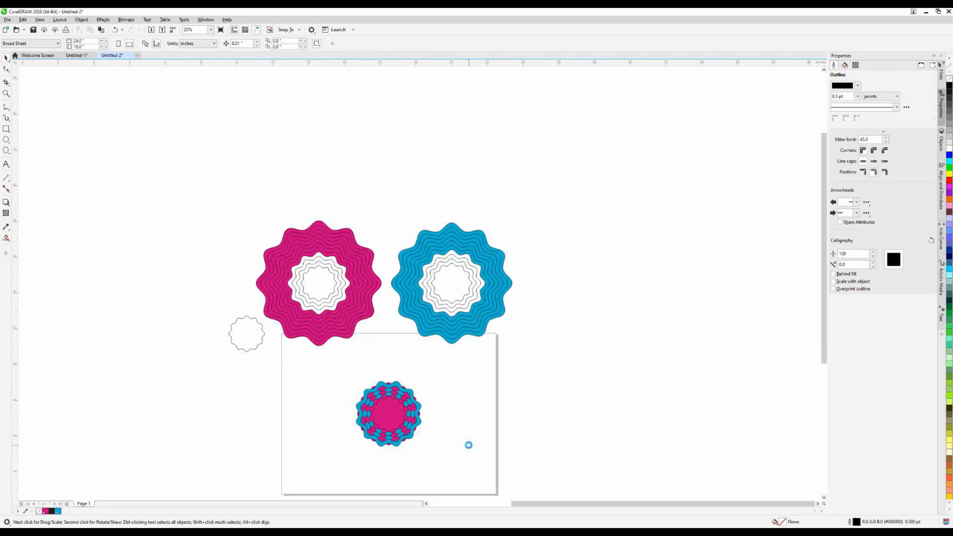
pyautogui.scroll(1, 468, 445)
pyautogui.moveTo(183, 298); pyautogui.dragTo(470, 460)
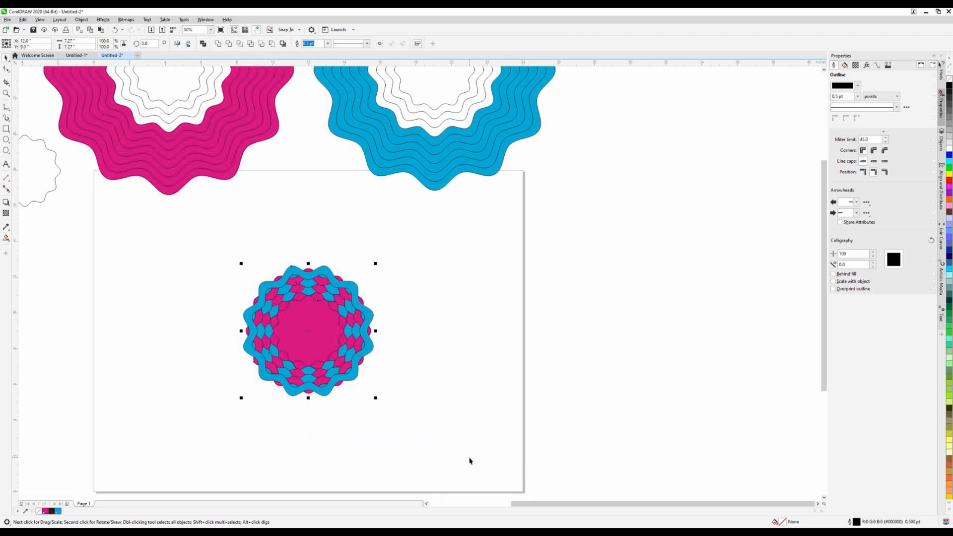
pyautogui.press('Delete')
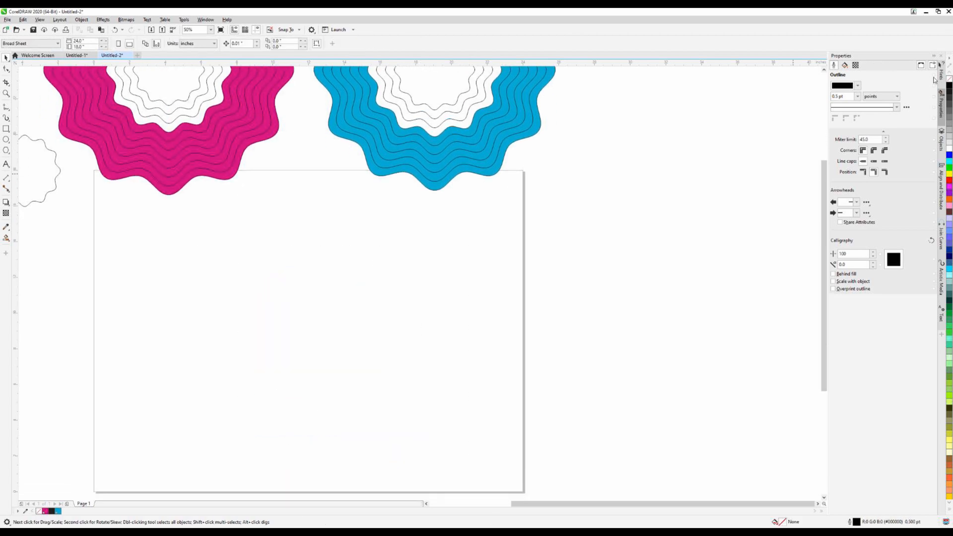
# Delete all the remaining magenta and blue filled curves on Layer 1, keeping the polygon outlines
pyautogui.click(943, 144)
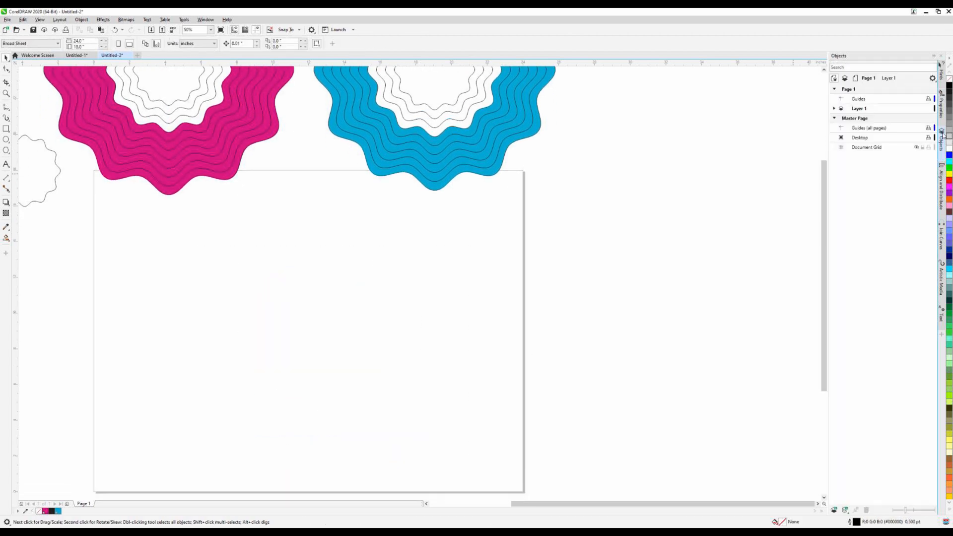
pyautogui.click(835, 109)
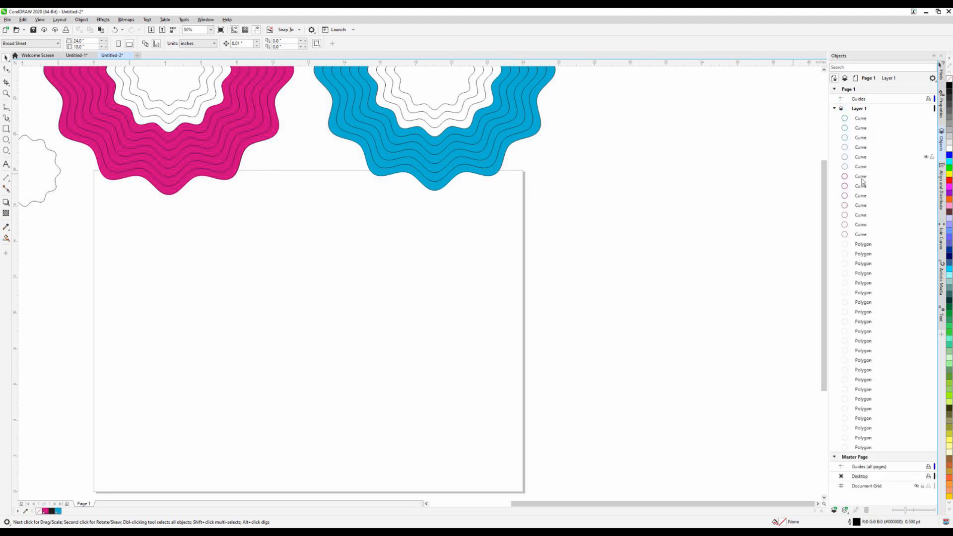
pyautogui.click(862, 234)
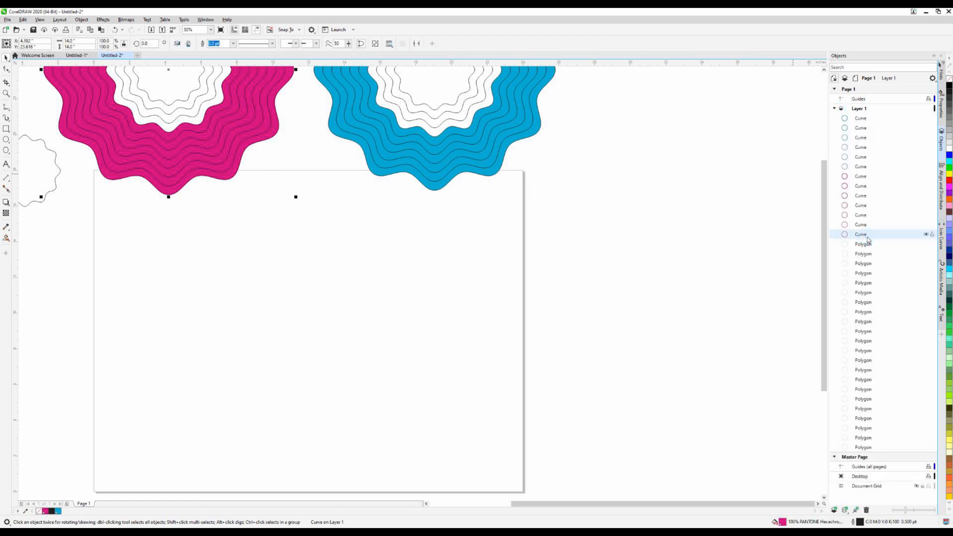
pyautogui.keyDown('shift'); pyautogui.click(864, 122); pyautogui.keyUp('shift')
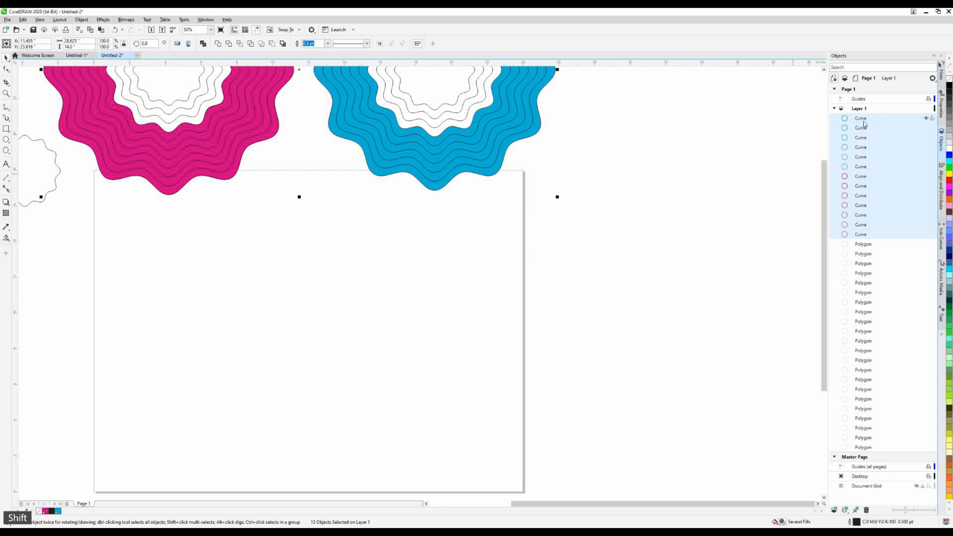
pyautogui.press('Delete')
# Move the 14-inch wavy ring set onto the page and place the small base outline in the page's upper-left corner
pyautogui.scroll(-5, 580, 208)
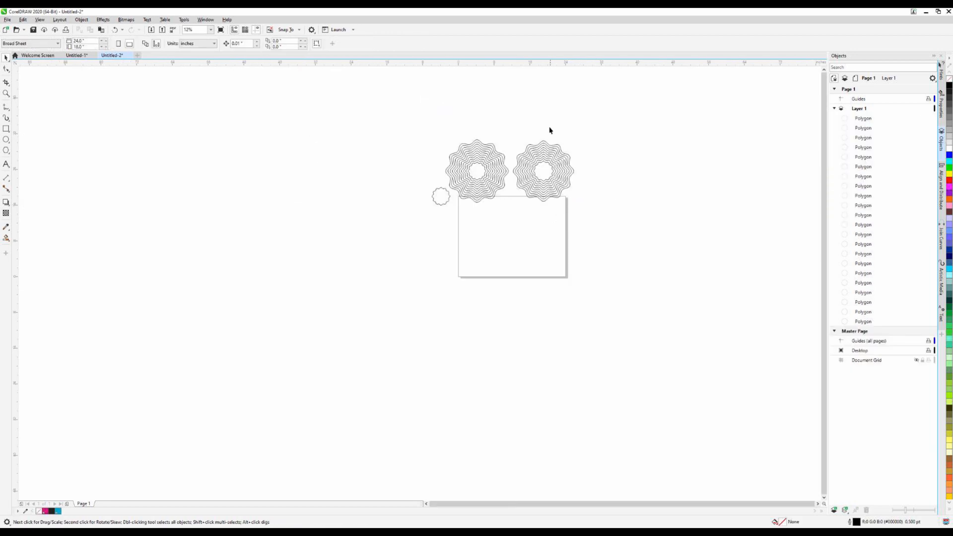
pyautogui.scroll(2, 544, 158)
pyautogui.scroll(2, 489, 201)
pyautogui.scroll(-2, 597, 221)
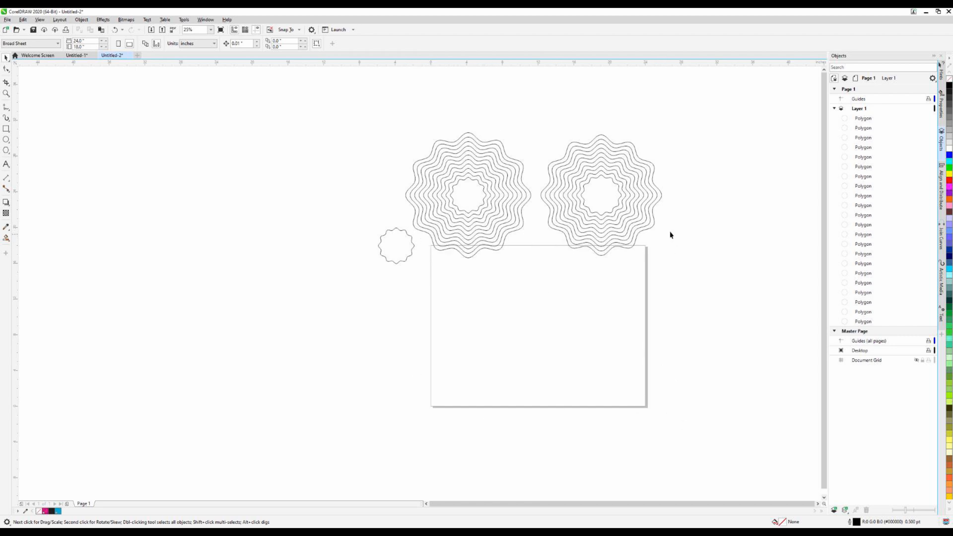
pyautogui.moveTo(395, 120); pyautogui.dragTo(539, 288)
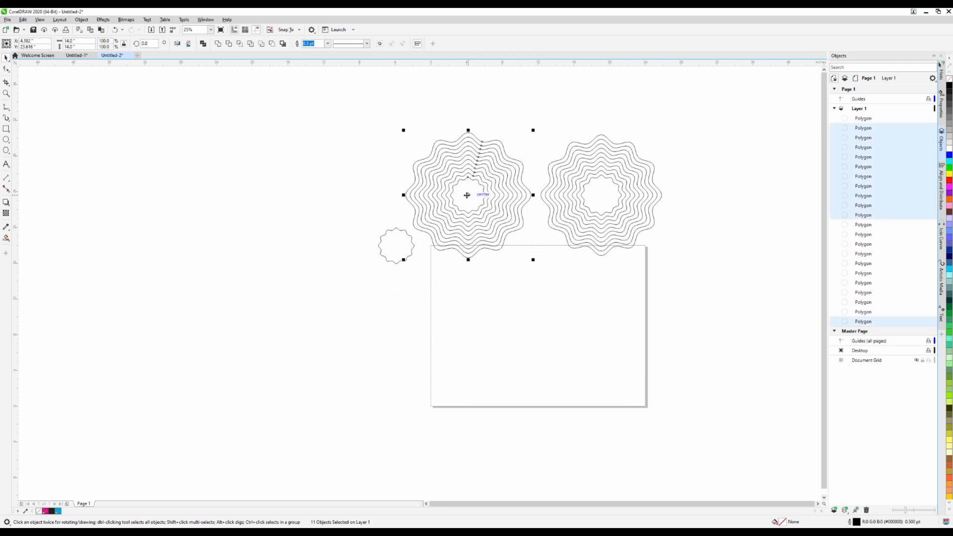
pyautogui.moveTo(468, 194); pyautogui.dragTo(504, 327)
pyautogui.click(470, 219)
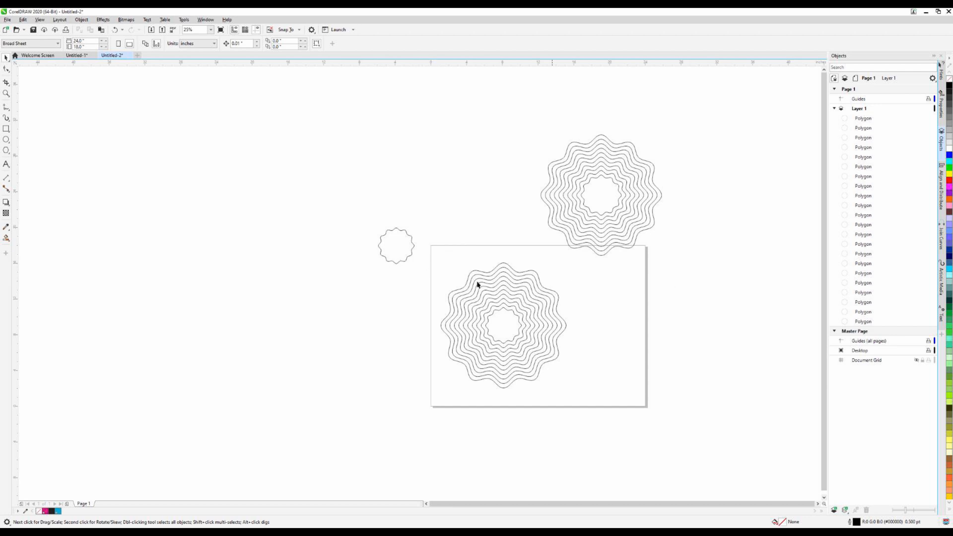
pyautogui.moveTo(400, 254); pyautogui.dragTo(451, 269)
pyautogui.click(472, 213)
pyautogui.moveTo(528, 125); pyautogui.dragTo(481, 169)
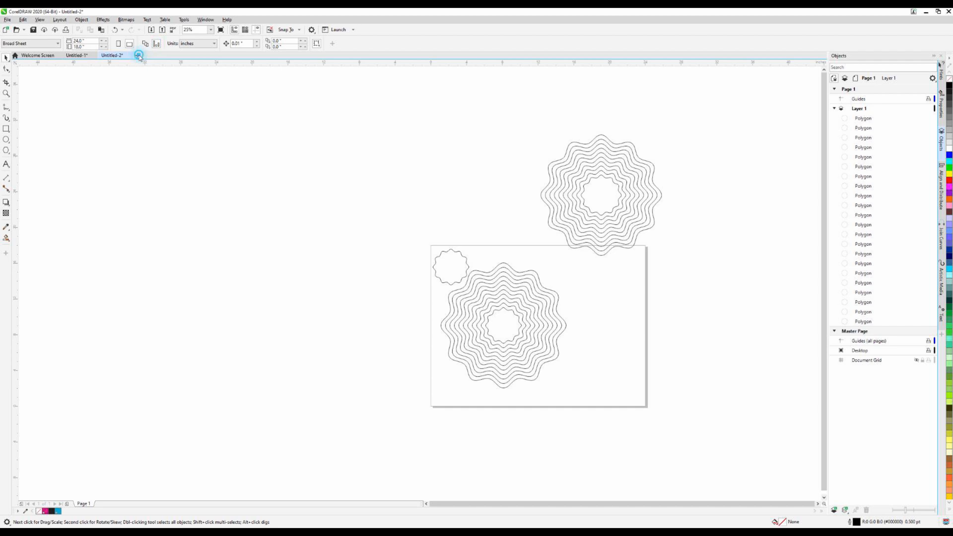
# Create a new 24 × 18 inch landscape document
pyautogui.hotkey('ctrl', 'n')
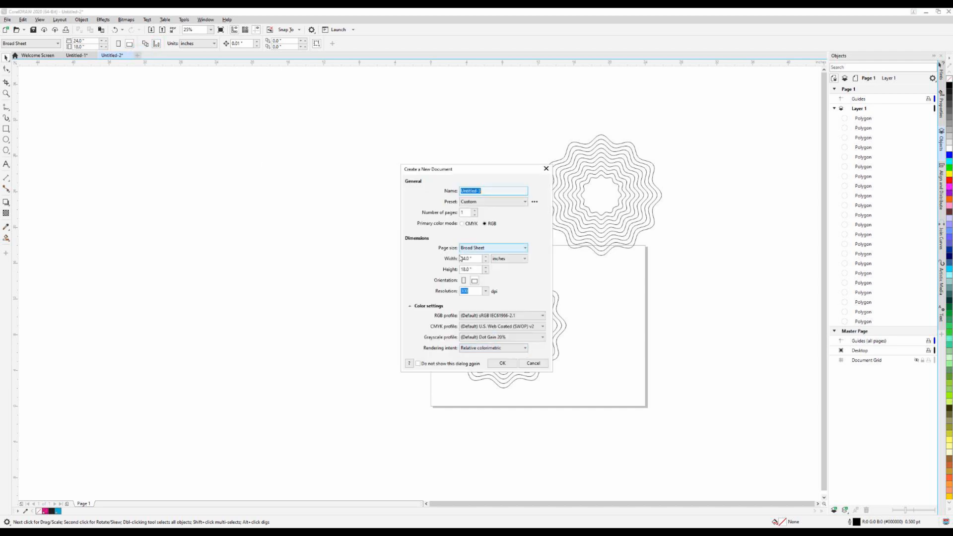
pyautogui.click(503, 364)
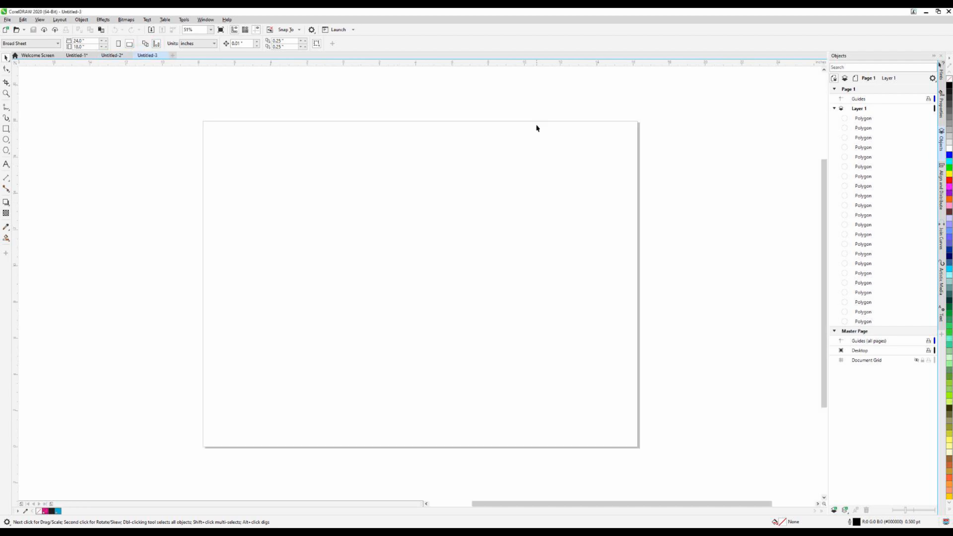
# Cut the 13.5-inch ring set from Untitled-2, paste it into Untitled-3 and place it near the page's upper-left corner
pyautogui.click(113, 55)
pyautogui.moveTo(534, 122); pyautogui.dragTo(666, 260)
pyautogui.rightClick(584, 194)
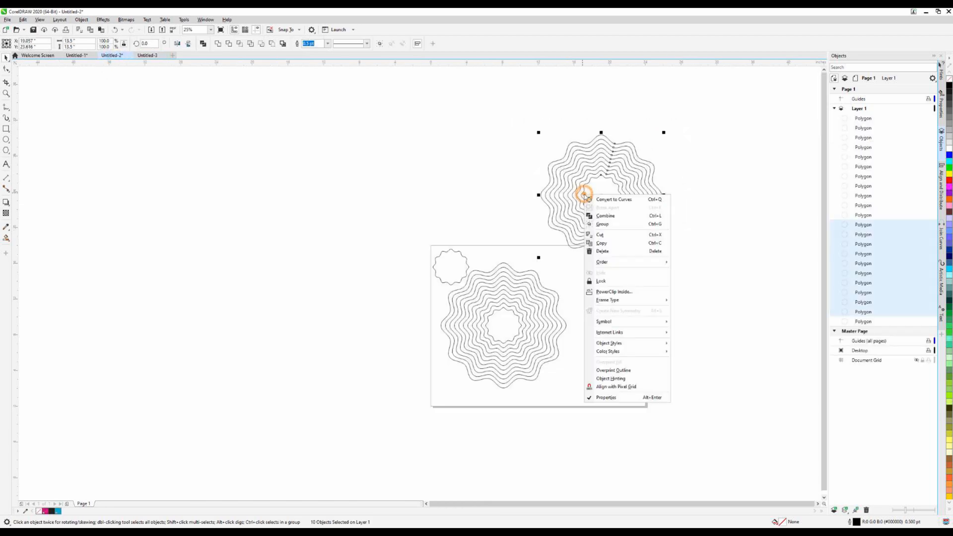
pyautogui.click(614, 236)
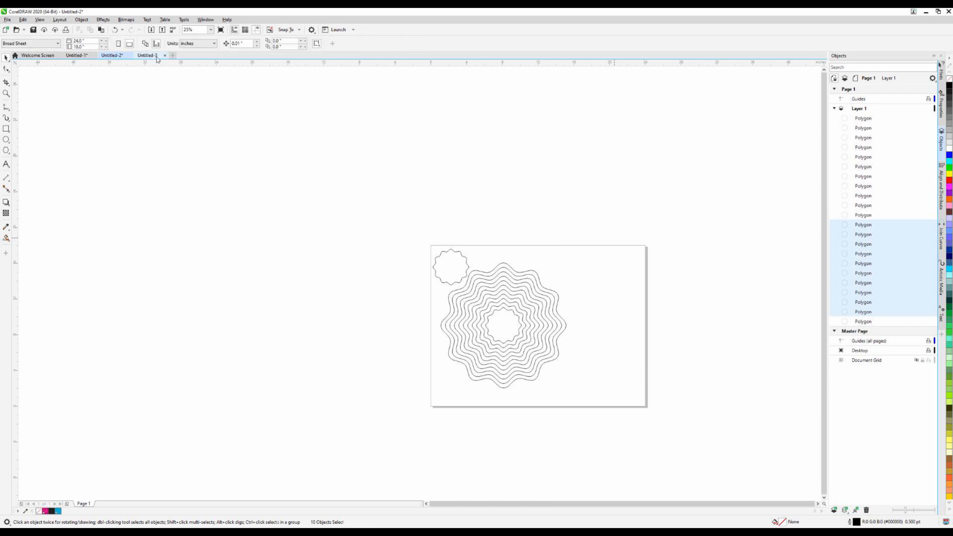
pyautogui.click(147, 55)
pyautogui.rightClick(370, 246)
pyautogui.click(425, 302)
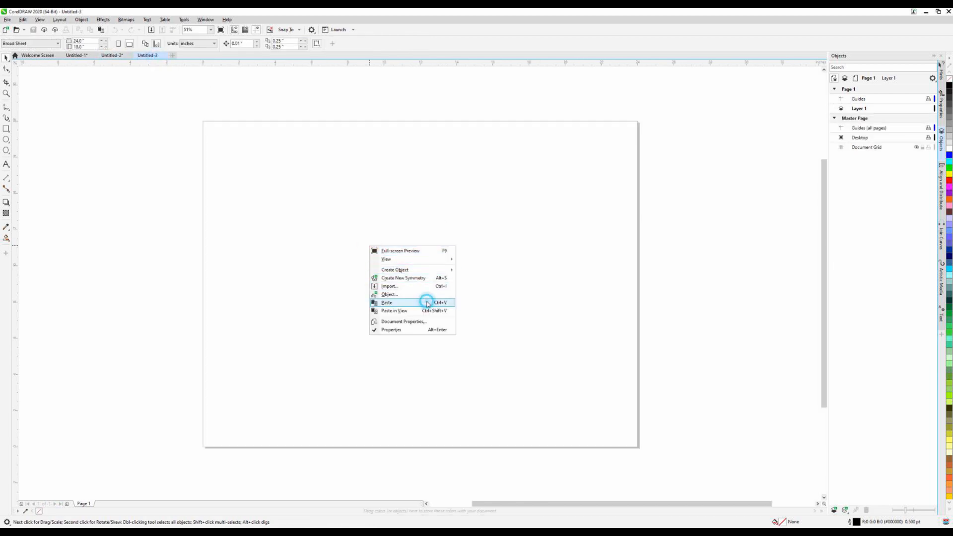
pyautogui.press('p')
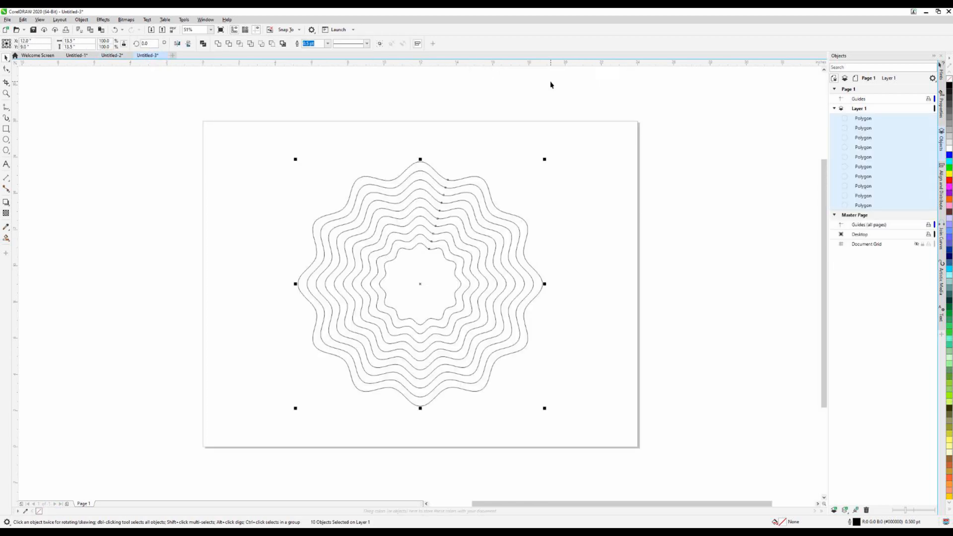
pyautogui.moveTo(423, 286); pyautogui.dragTo(331, 252)
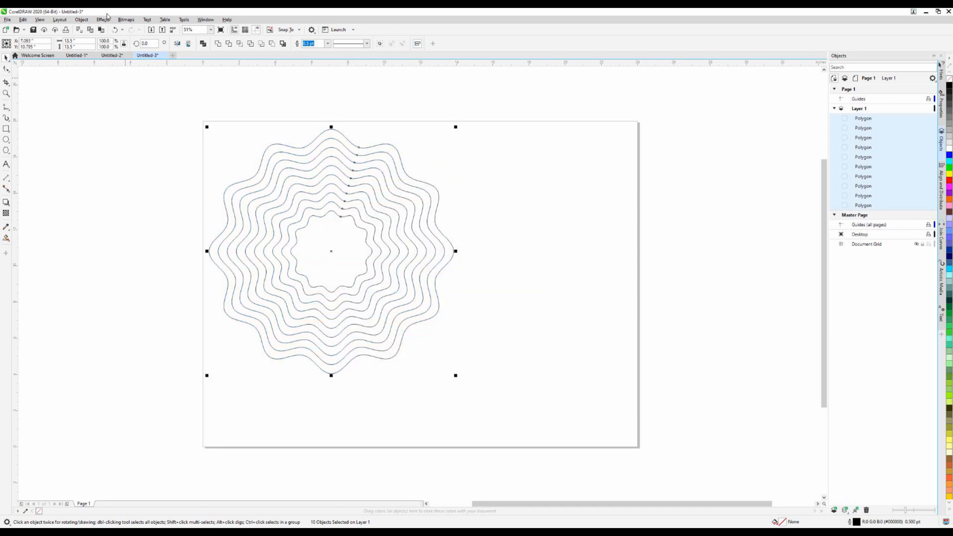
pyautogui.click(110, 54)
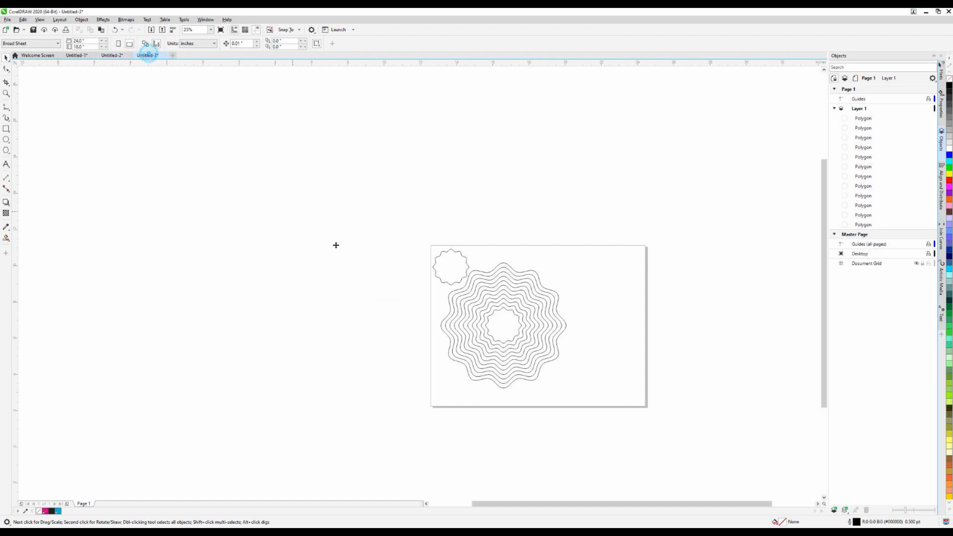
pyautogui.click(148, 55)
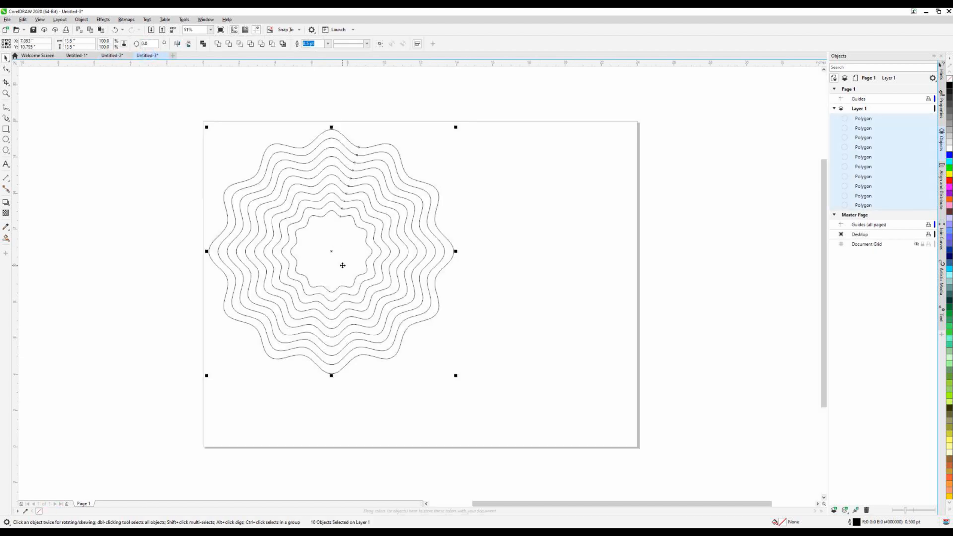
pyautogui.click(169, 278)
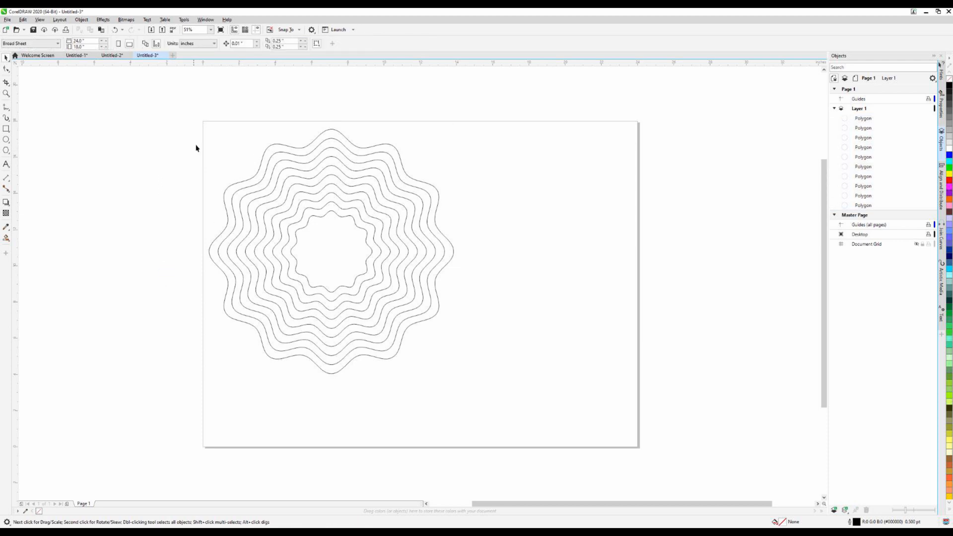
# Set the outline width of all the wavy rings in Untitled-3 to Hairline
pyautogui.moveTo(144, 114); pyautogui.dragTo(595, 402)
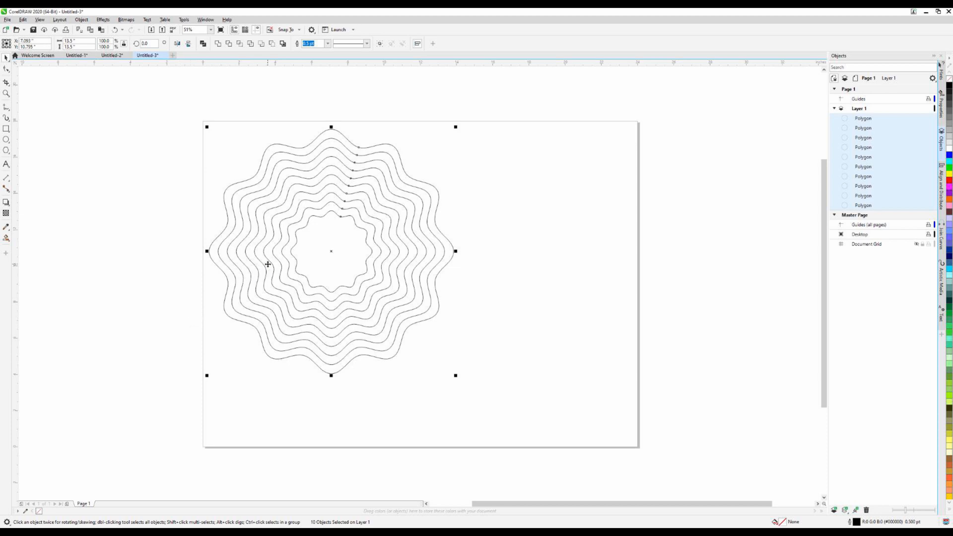
pyautogui.click(327, 44)
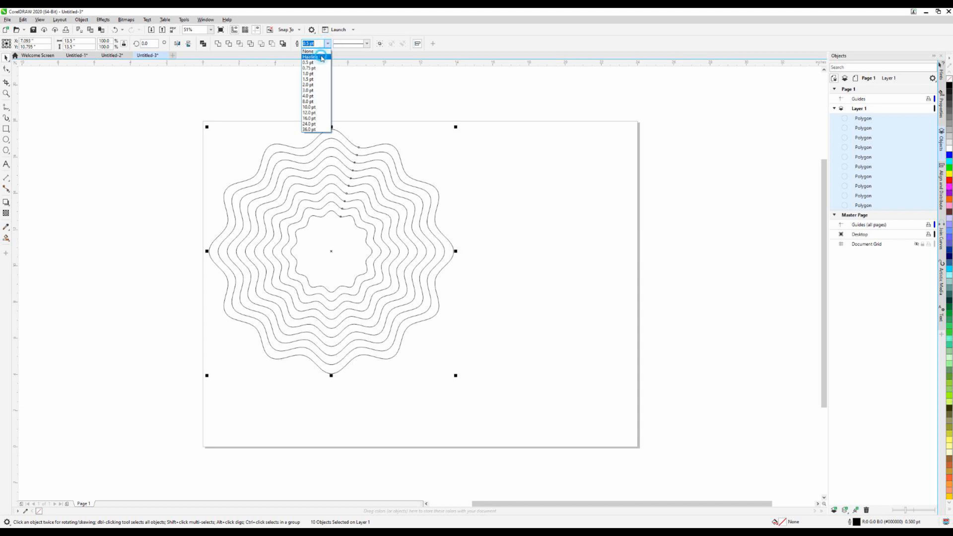
pyautogui.click(322, 58)
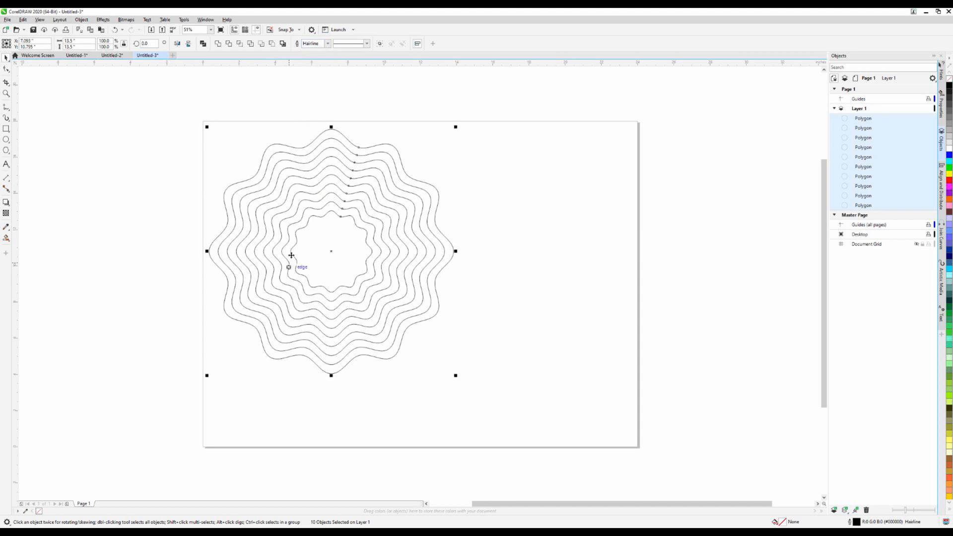
pyautogui.click(171, 205)
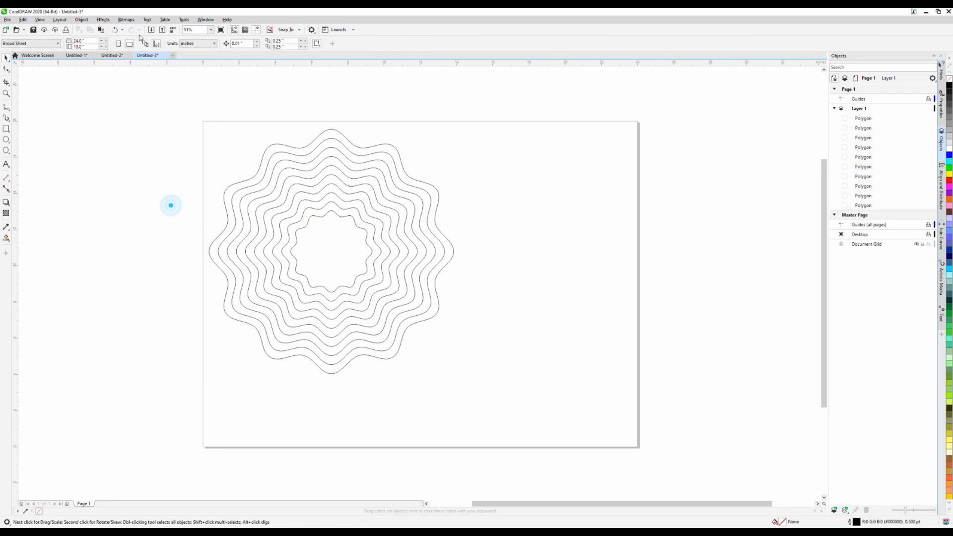
# Set the outline width of the base shape and all the wavy rings in Untitled-2 to Hairline
pyautogui.click(113, 55)
pyautogui.moveTo(363, 220); pyautogui.dragTo(594, 430)
pyautogui.click(325, 44)
pyautogui.click(320, 55)
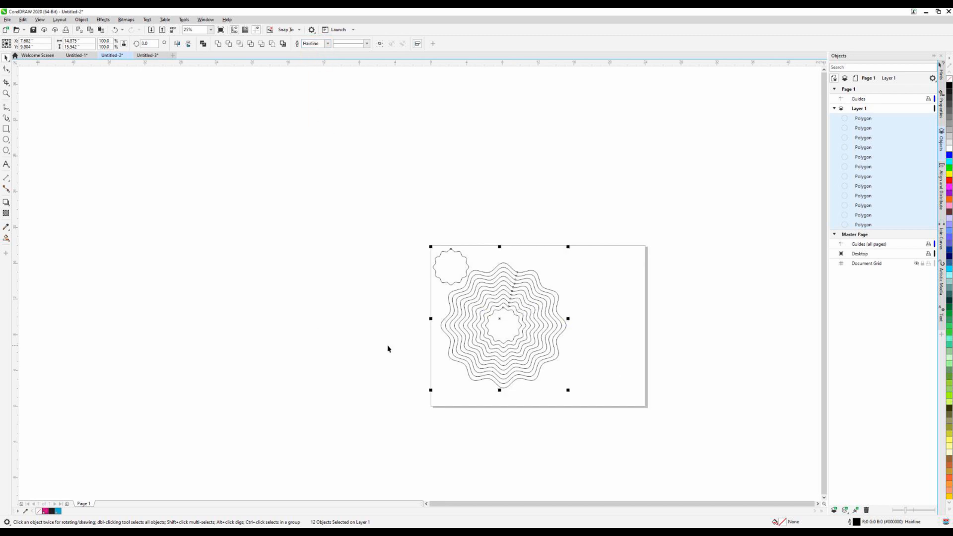
pyautogui.click(368, 443)
pyautogui.scroll(1, 482, 336)
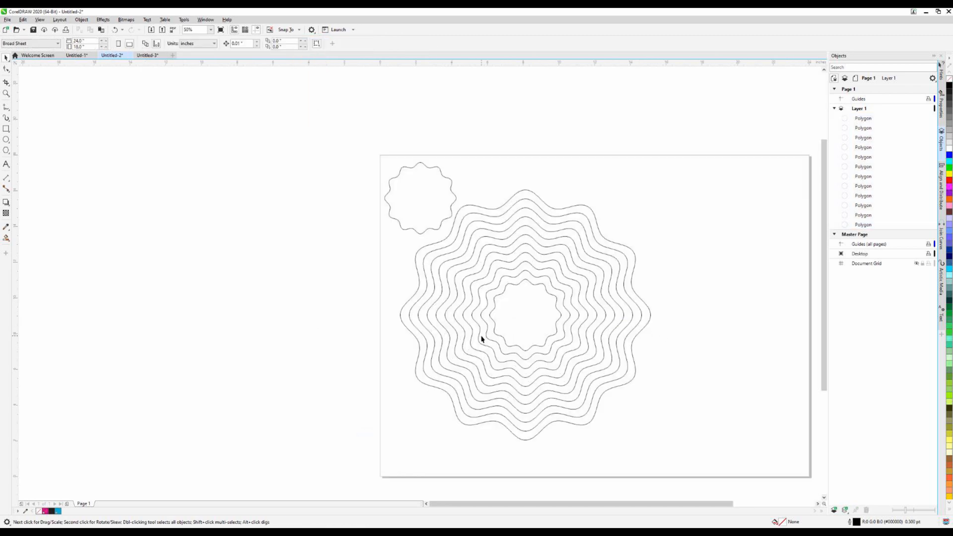
pyautogui.scroll(1, 689, 308)
pyautogui.scroll(-1, 470, 293)
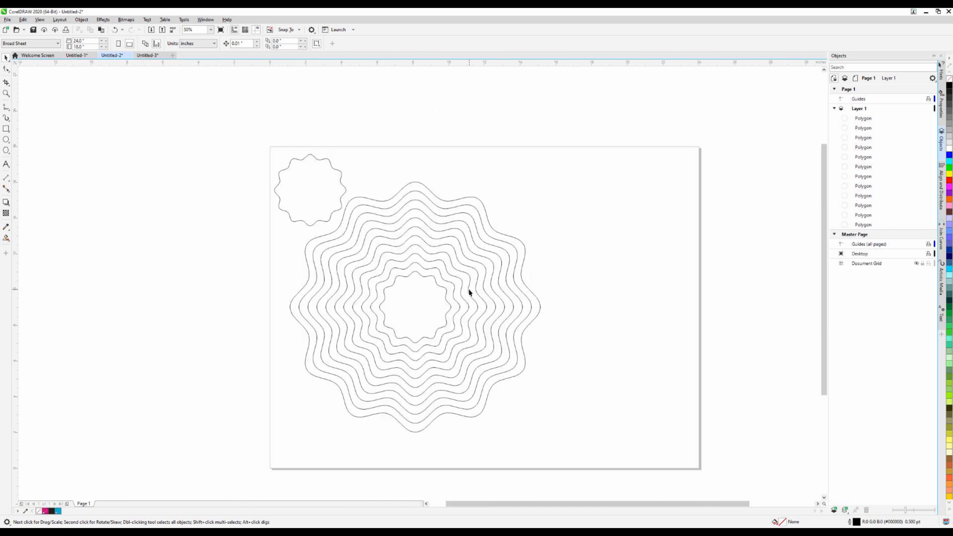
# Copy the signature group from the page in Untitled-1
pyautogui.click(77, 55)
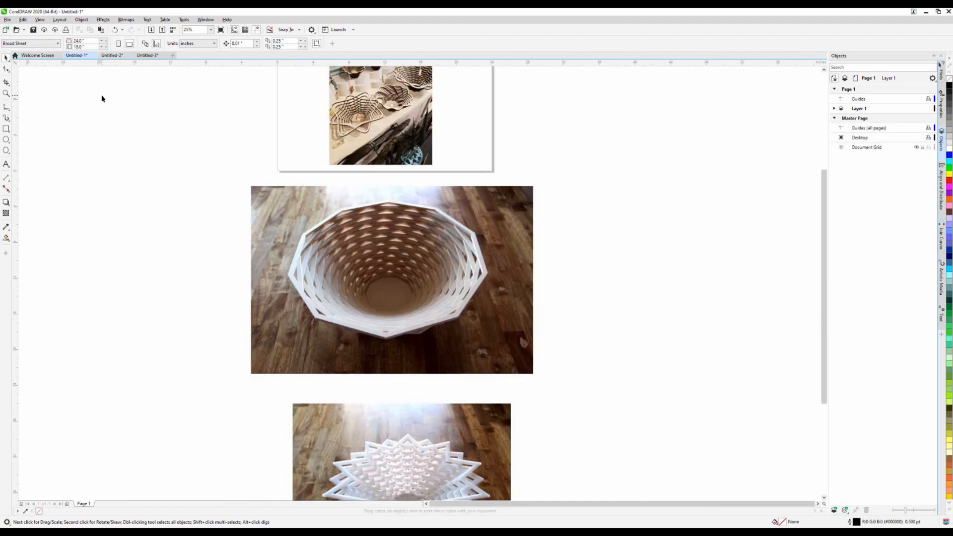
pyautogui.scroll(-1, 266, 144)
pyautogui.scroll(2, 268, 155)
pyautogui.moveTo(191, 174); pyautogui.dragTo(313, 243)
pyautogui.rightClick(268, 203)
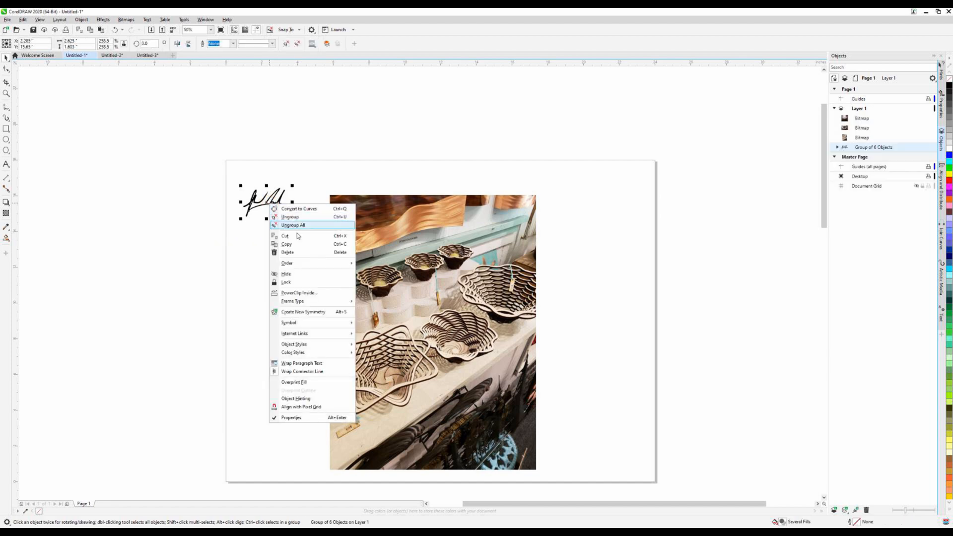
pyautogui.click(302, 245)
# Paste the signature into Untitled-2 and move it off the page, beside the ring set
pyautogui.click(148, 55)
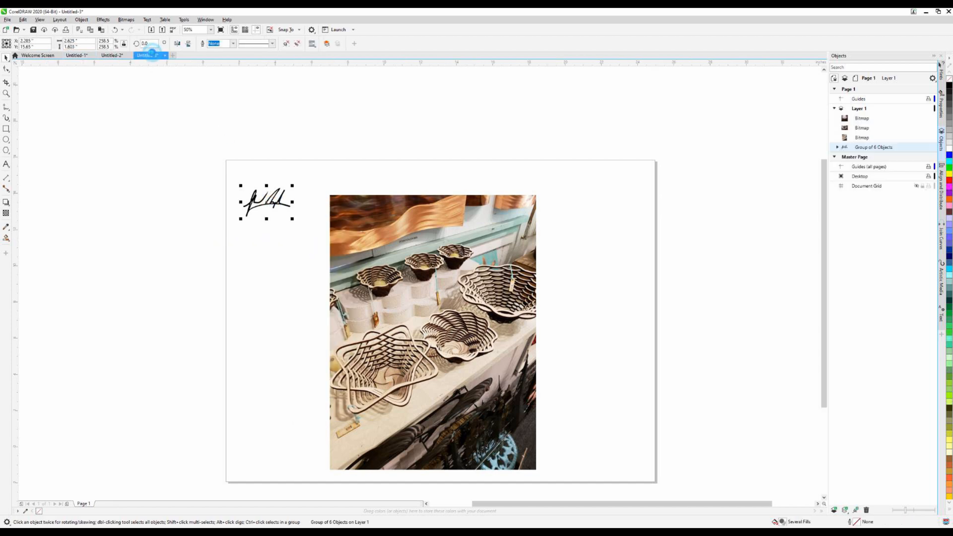
pyautogui.click(112, 55)
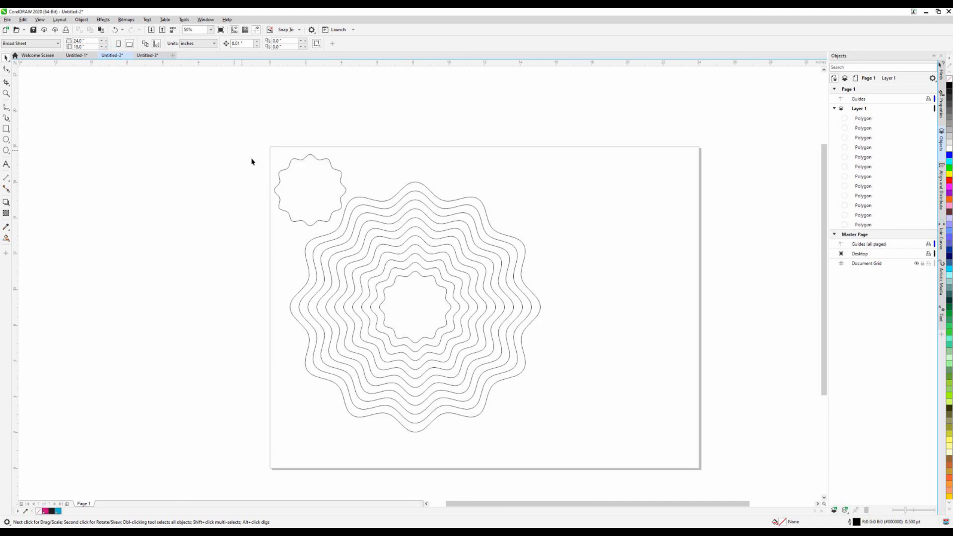
pyautogui.rightClick(218, 205)
pyautogui.click(258, 260)
pyautogui.moveTo(316, 200)
pyautogui.mouseDown()
pyautogui.moveTo(243, 240)
pyautogui.moveTo(226, 268)
pyautogui.mouseUp()
pyautogui.click(230, 277)
# Move the signature into the centre of the small wavy base shape in the page's upper-left corner
pyautogui.scroll(2, 318, 163)
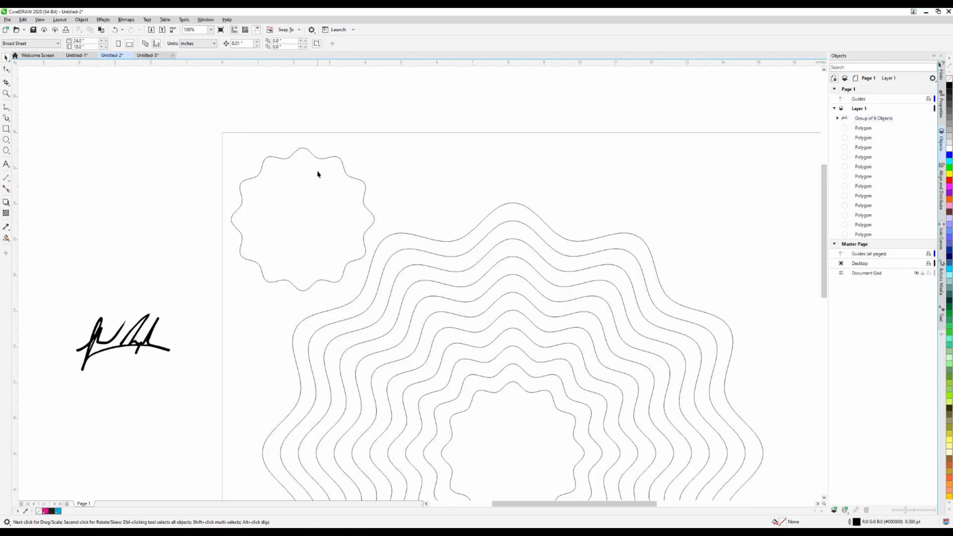
pyautogui.click(120, 348)
pyautogui.moveTo(120, 348)
pyautogui.mouseDown()
pyautogui.moveTo(278, 210)
pyautogui.moveTo(303, 220)
pyautogui.mouseUp()
pyautogui.click(179, 310)
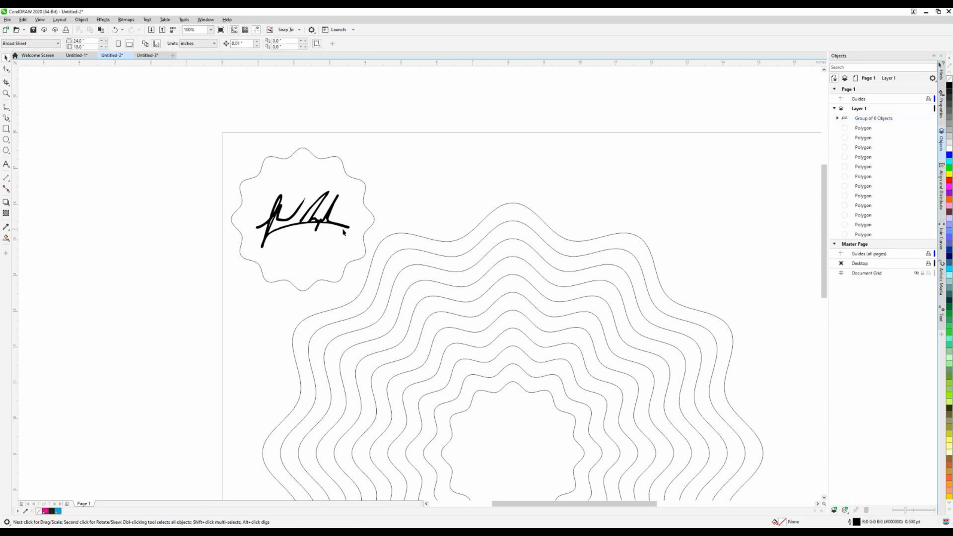
pyautogui.click(333, 217)
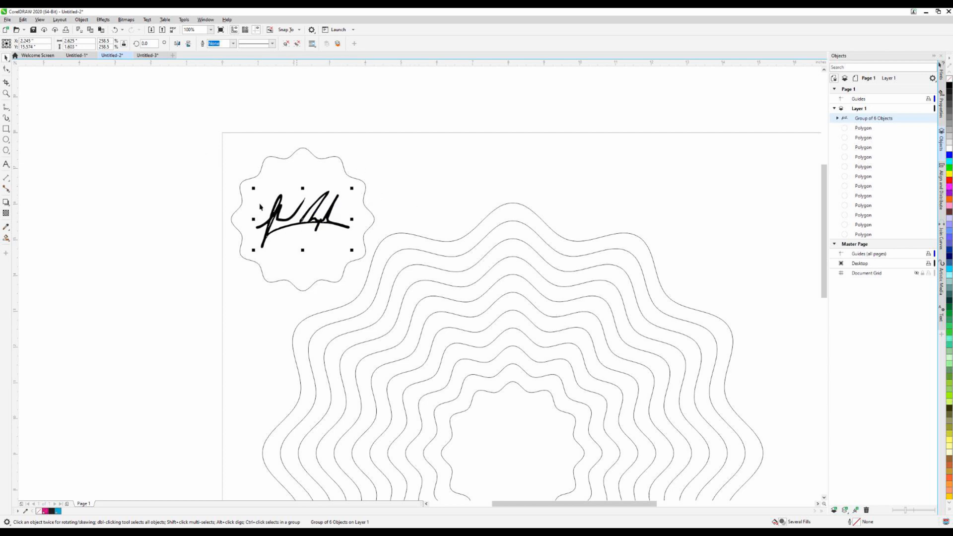
pyautogui.click(182, 352)
pyautogui.scroll(-3, 274, 330)
pyautogui.scroll(2, 250, 388)
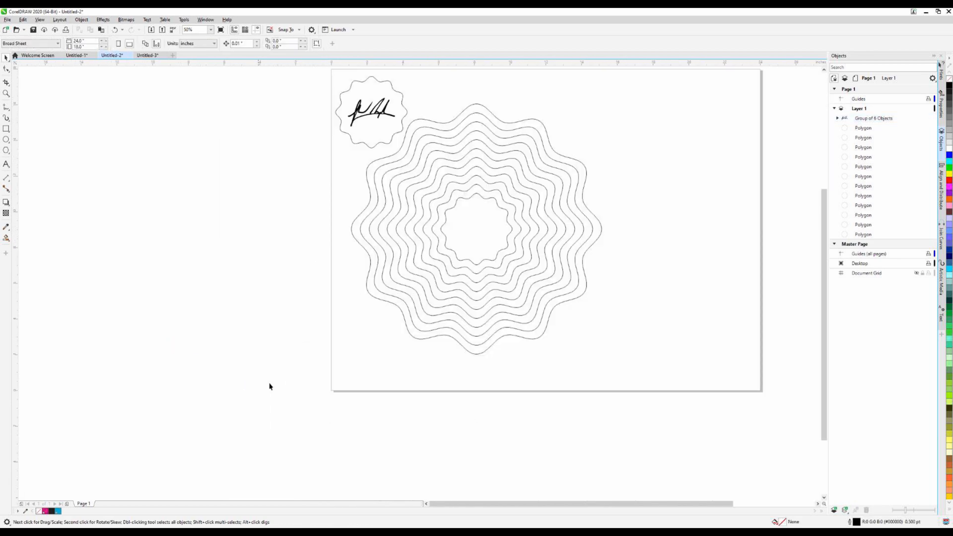
pyautogui.scroll(-1, 479, 354)
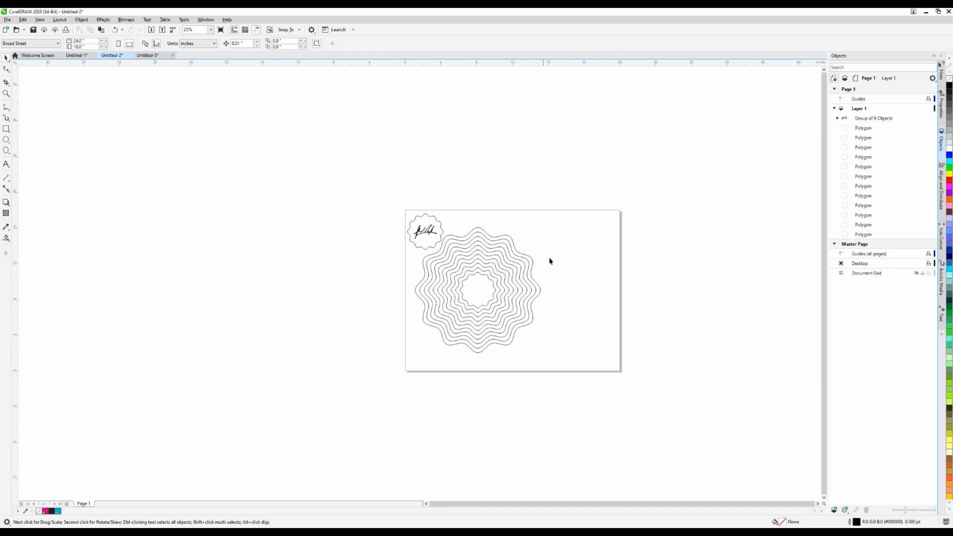
pyautogui.scroll(2, 549, 261)
pyautogui.scroll(-1, 580, 260)
# Start saving Untitled-2 as a new file in the Baskets folder on USB Drive (D:)
pyautogui.click(7, 20)
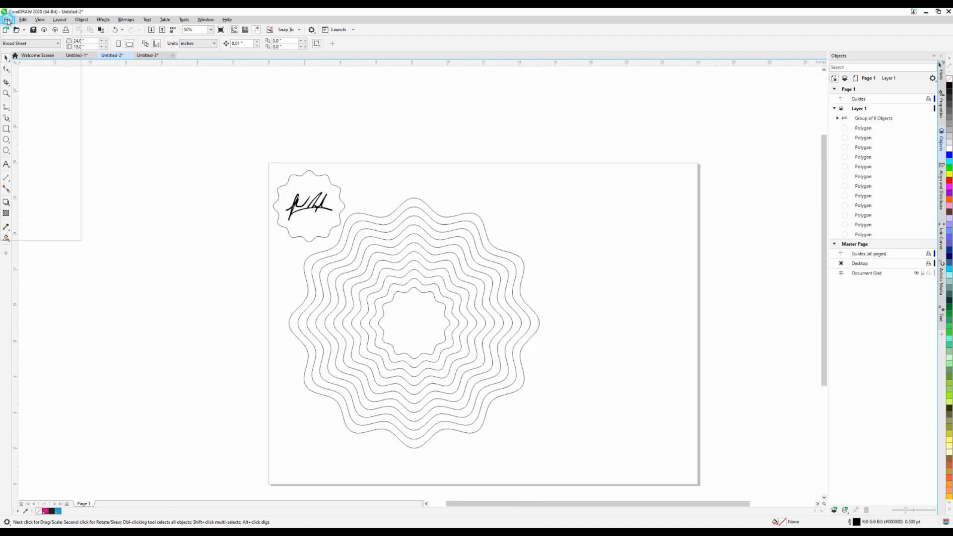
pyautogui.click(28, 106)
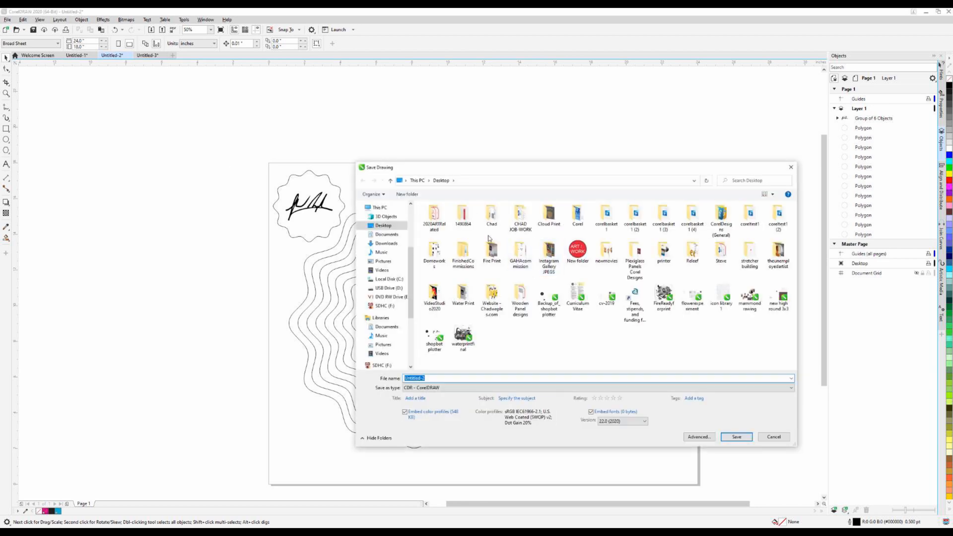
pyautogui.scroll(-2, 389, 323)
pyautogui.scroll(-1, 389, 323)
pyautogui.click(386, 340)
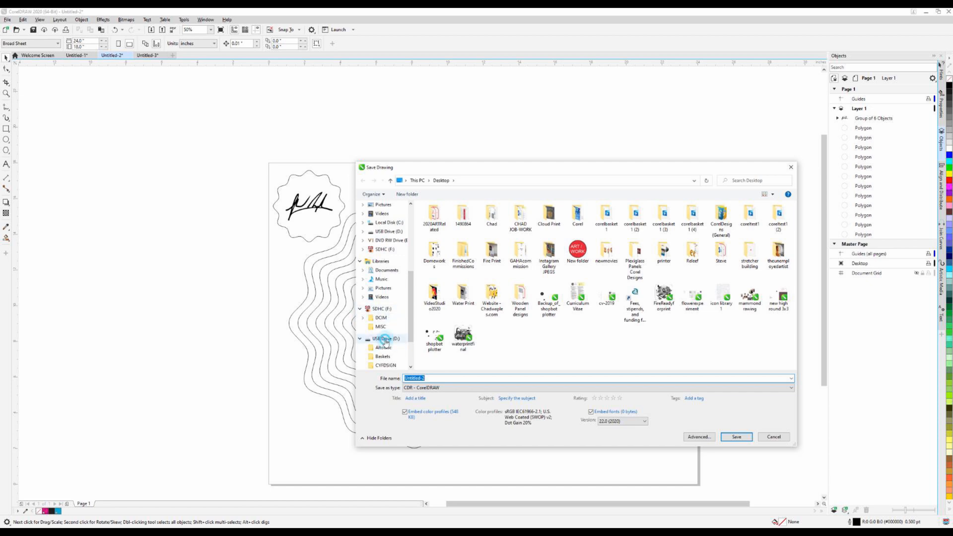
pyautogui.click(383, 357)
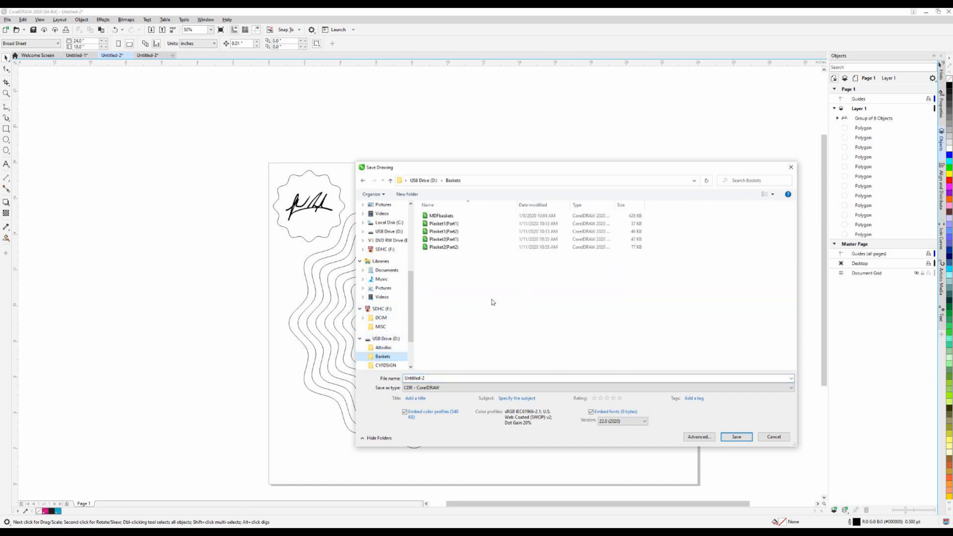
# Name the file Youtubebasket1, set its CorelDRAW version to 17.0 and save it
pyautogui.click(438, 377)
pyautogui.write('Yout')
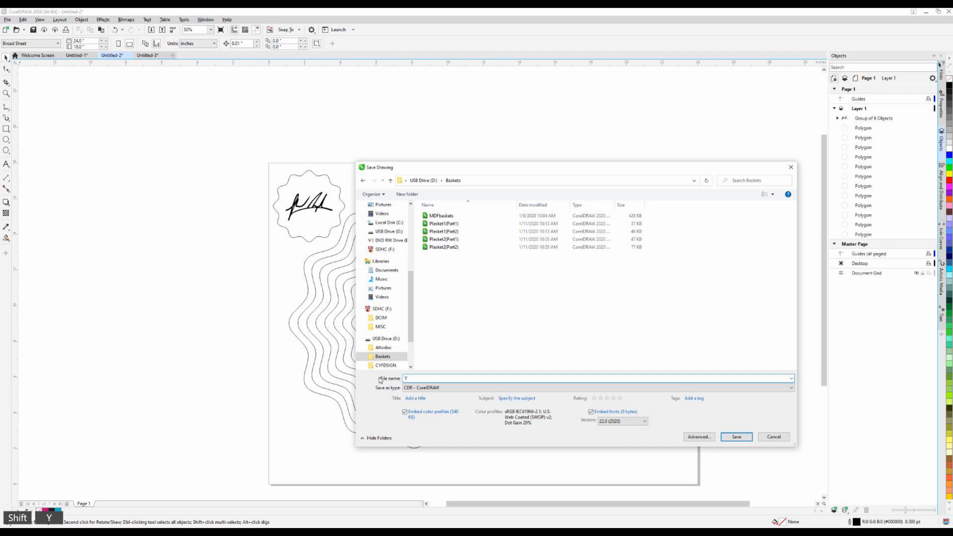
pyautogui.press('BackSpace')
pyautogui.write('outub')
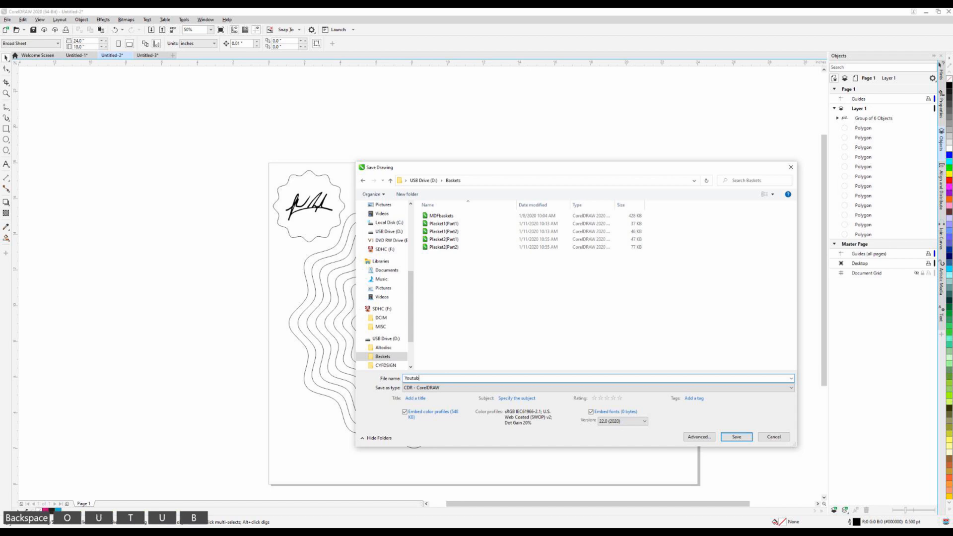
pyautogui.write('ebasket1')
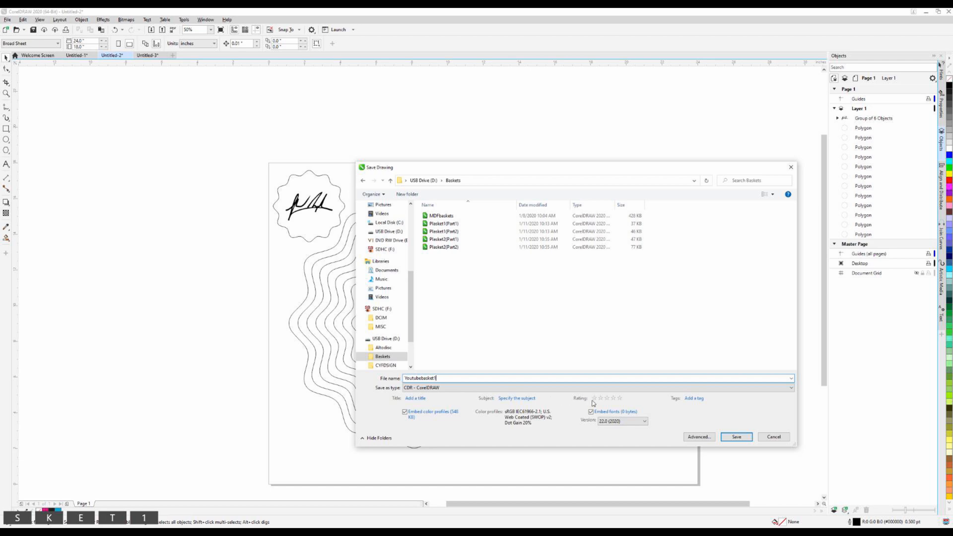
pyautogui.click(645, 422)
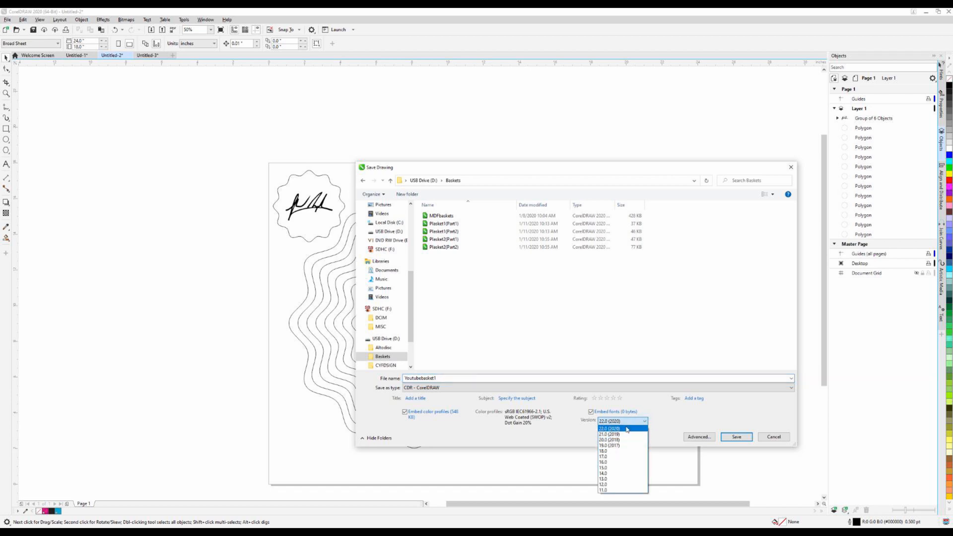
pyautogui.click(617, 457)
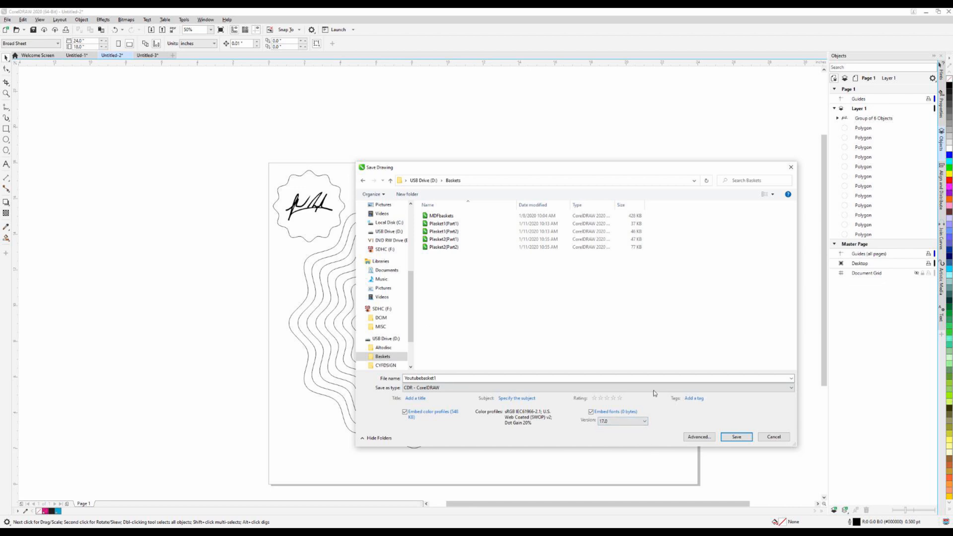
pyautogui.click(749, 438)
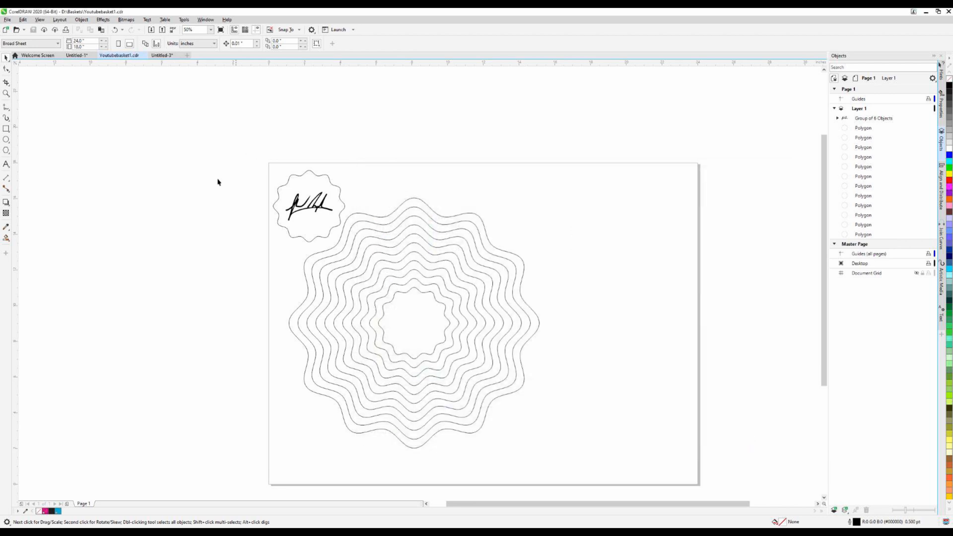
# Save Untitled-3 as Youtubebasket2 in the Baskets folder, using CorelDRAW version 17.0
pyautogui.click(162, 55)
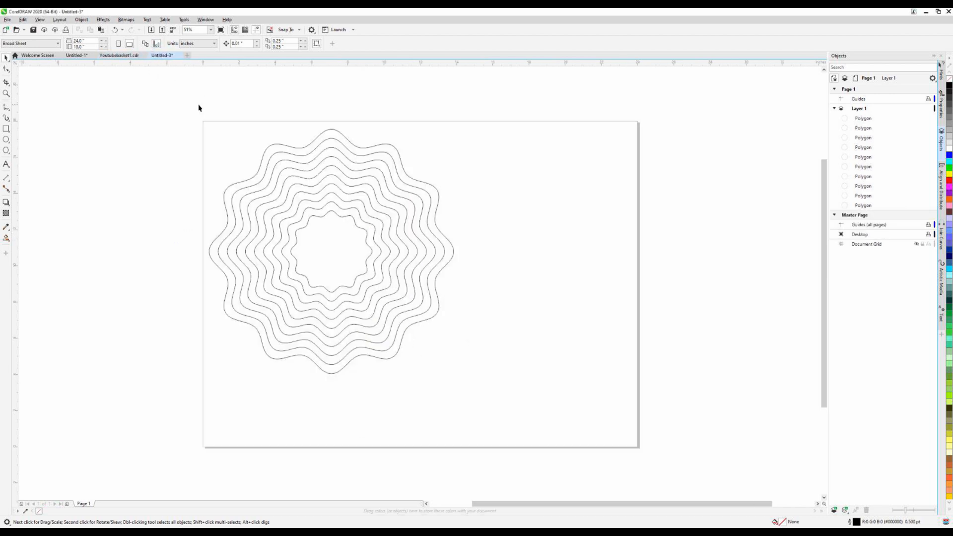
pyautogui.click(7, 20)
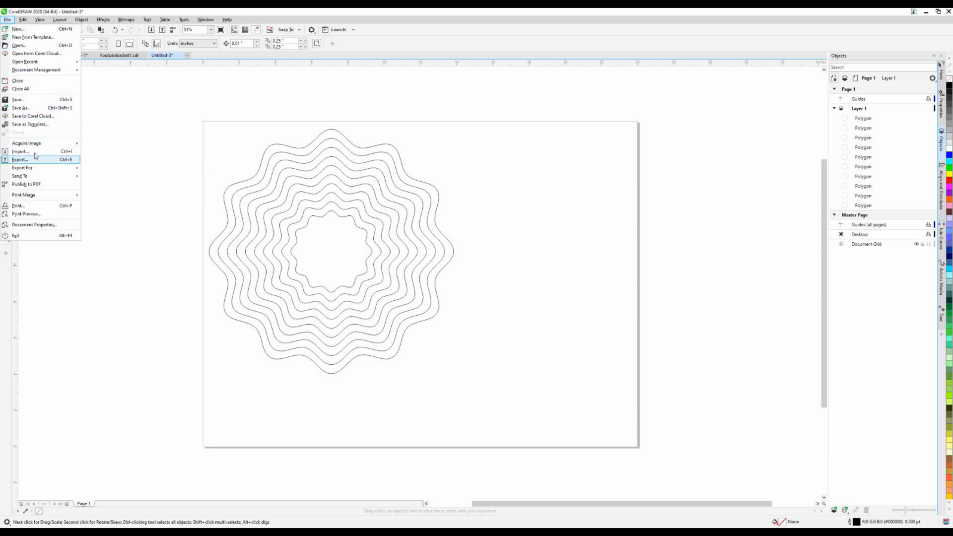
pyautogui.click(30, 107)
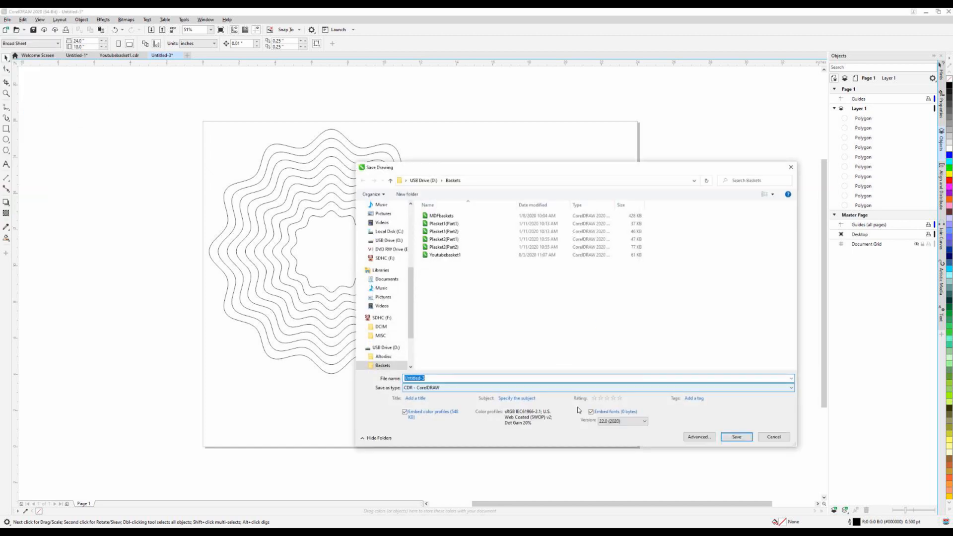
pyautogui.click(641, 421)
pyautogui.click(616, 459)
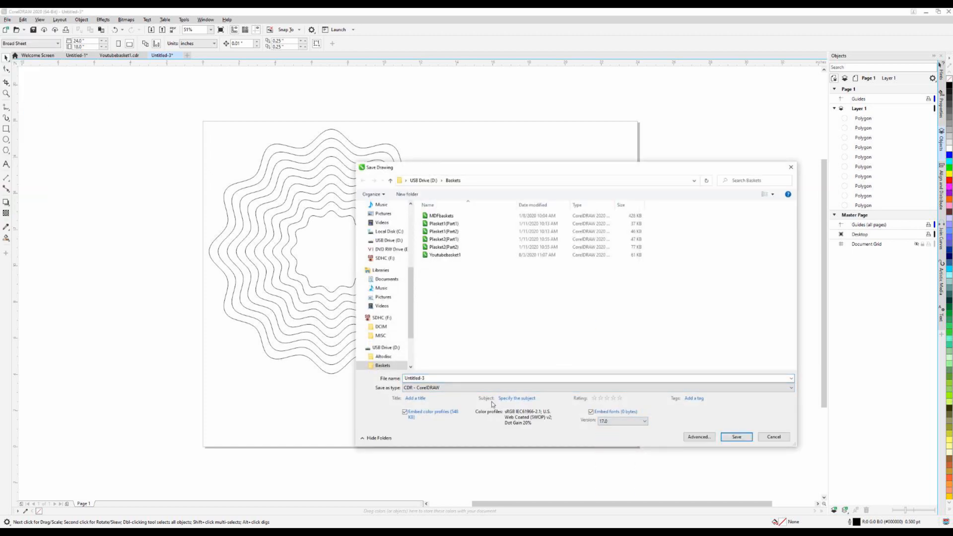
pyautogui.click(452, 379)
pyautogui.write('Y')
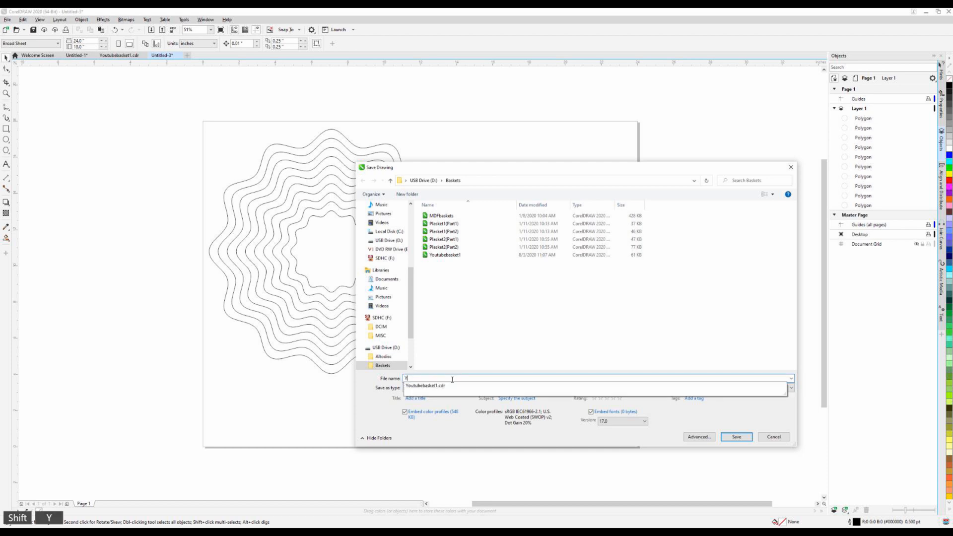
pyautogui.write('outubebasket2')
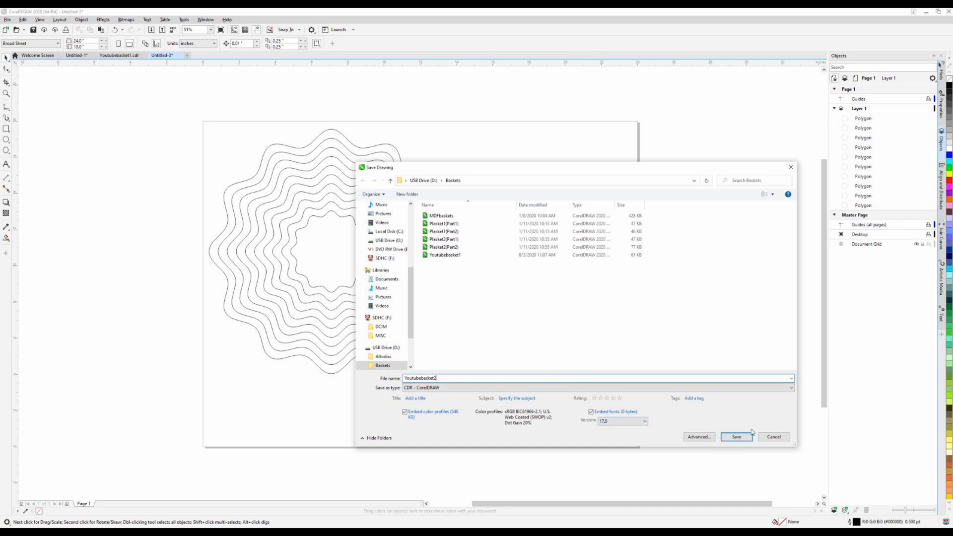
pyautogui.click(737, 437)
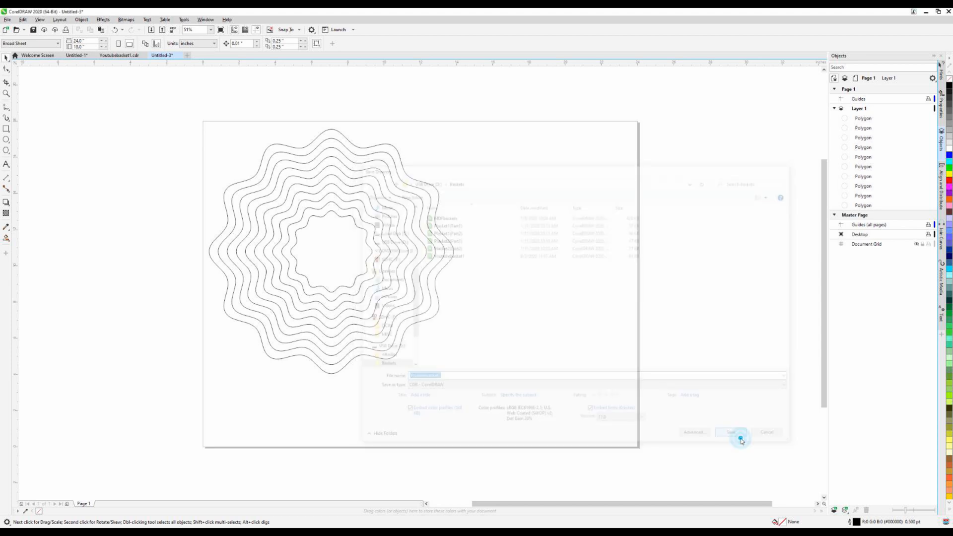
pyautogui.click(349, 442)
pyautogui.scroll(-1, 322, 447)
pyautogui.scroll(1, 278, 421)
pyautogui.scroll(-1, 279, 421)
pyautogui.scroll(3, 279, 421)
pyautogui.scroll(-3, 278, 420)
pyautogui.scroll(-1, 224, 370)
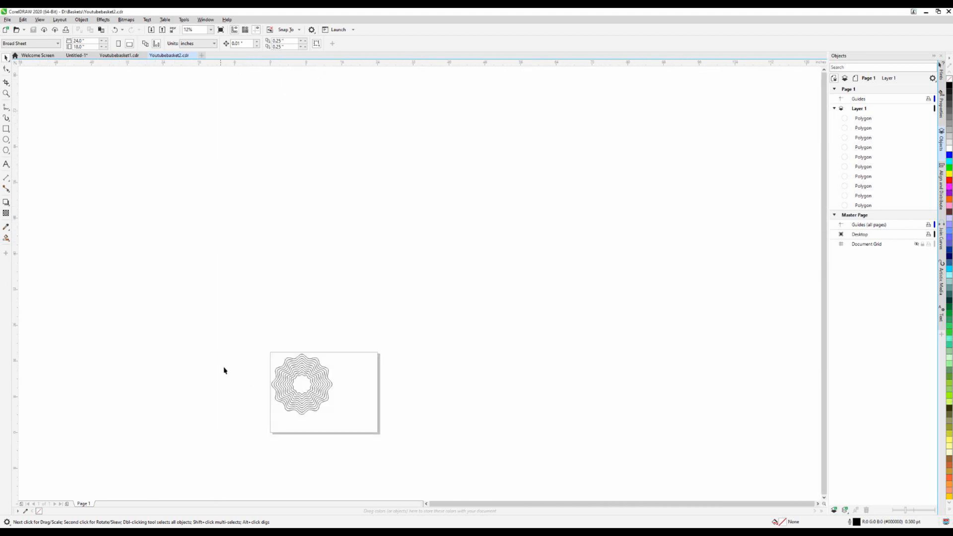
pyautogui.scroll(2, 303, 395)
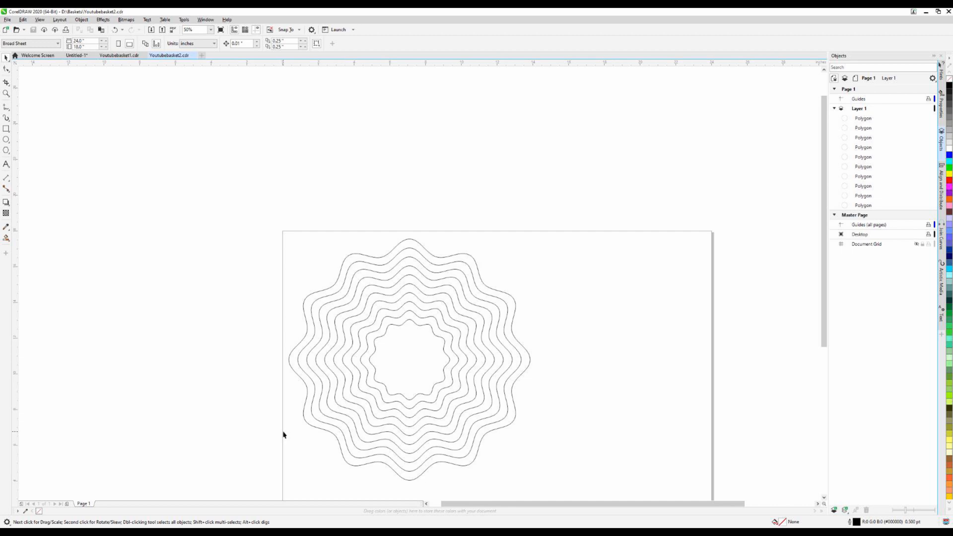